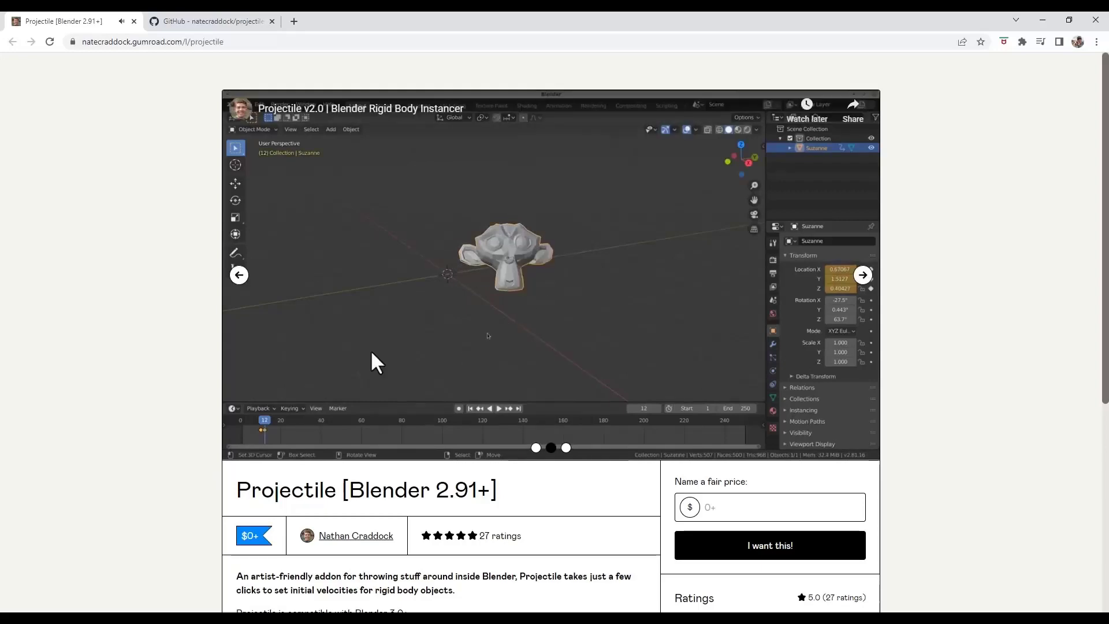
Pause the Projectile demo video and scroll down to its description, $0+ fair-price field and ratings
click(664, 318)
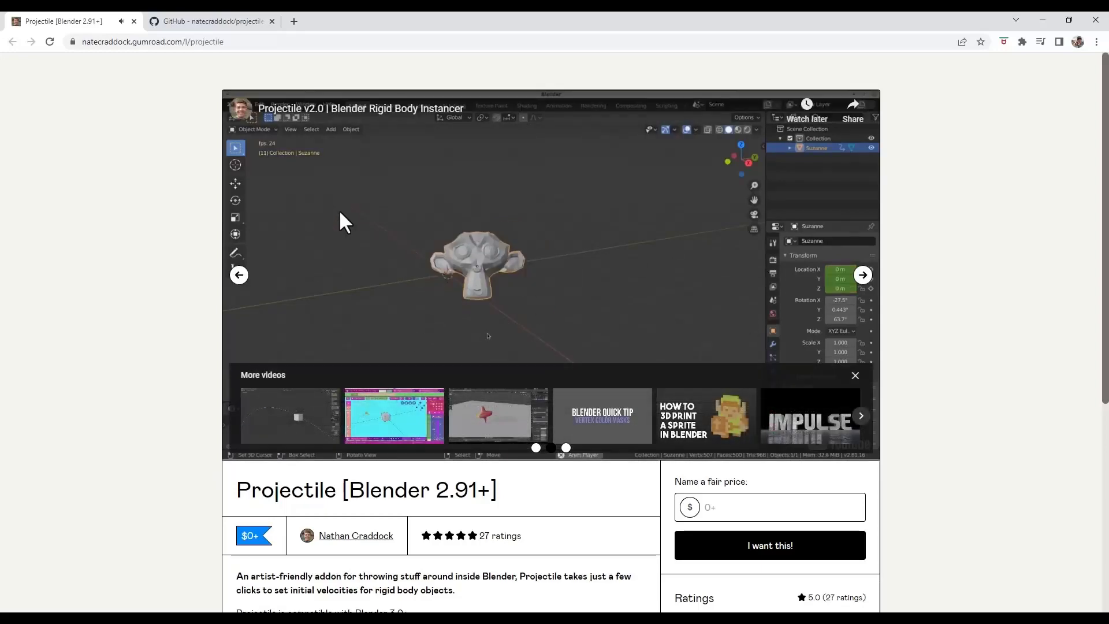
scroll(283, 303, down, 5)
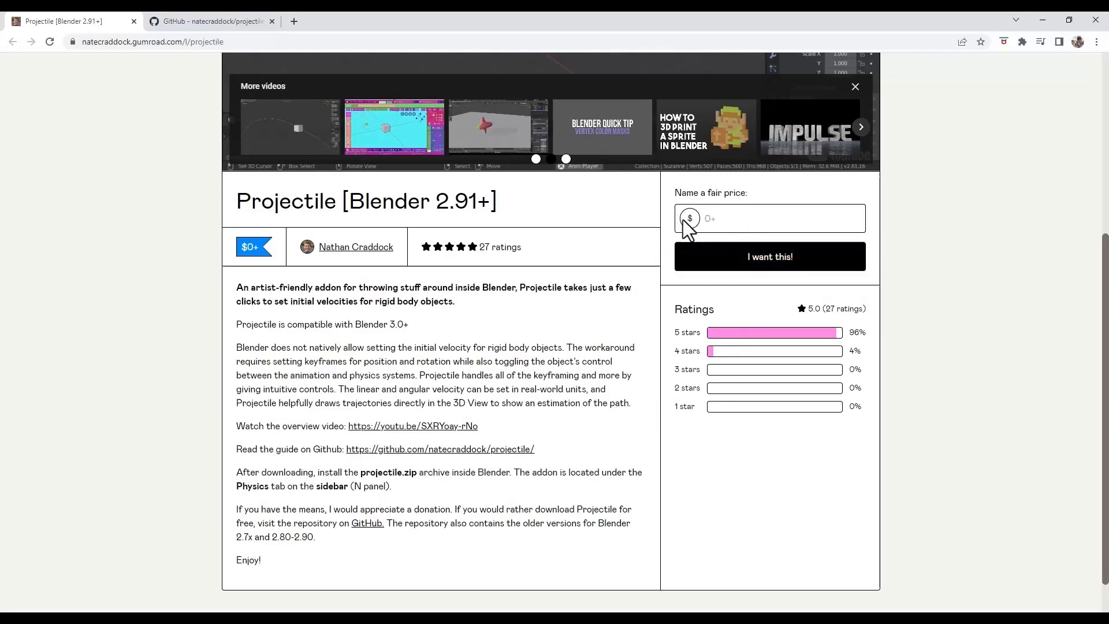
click(712, 222)
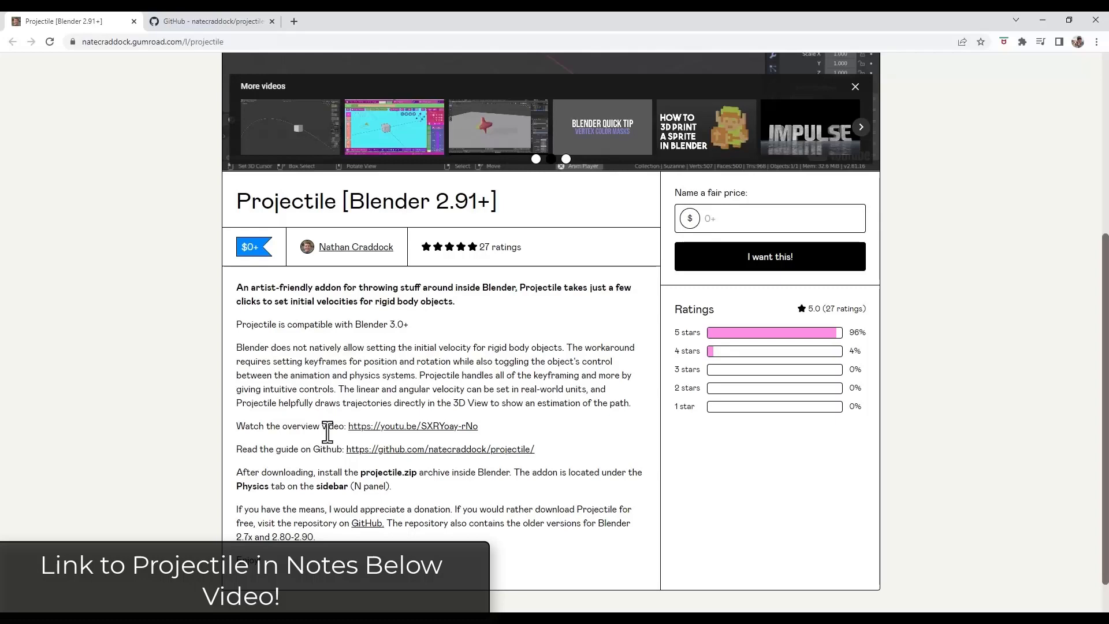
Switch to the natecraddock/projectile repository and scroll to the README's features and Usage sections
click(225, 21)
scroll(93, 347, down, 3)
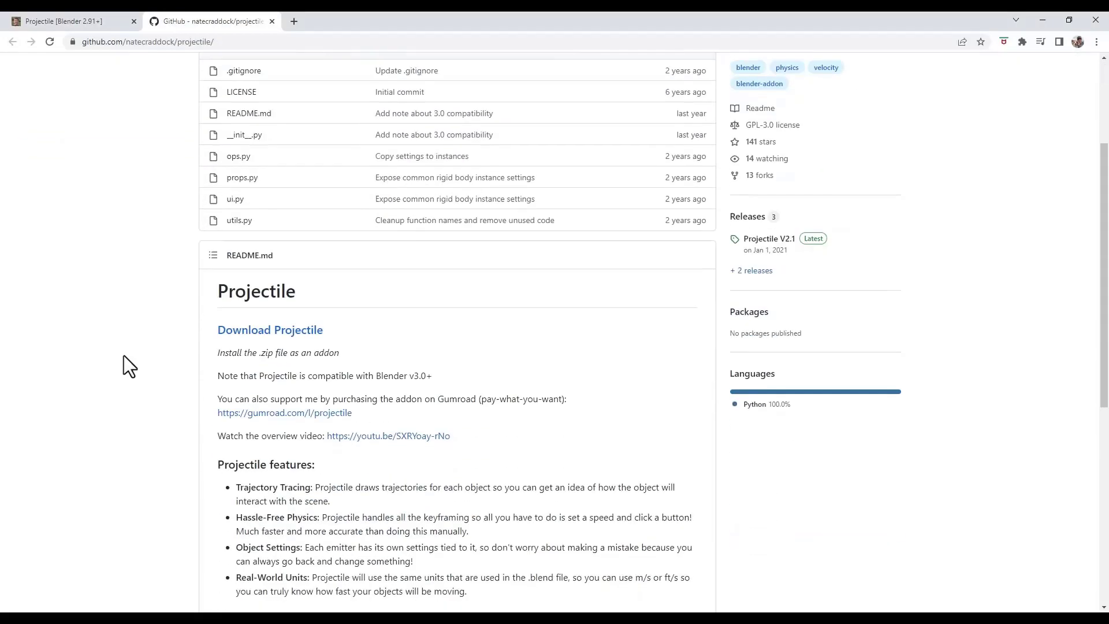
scroll(358, 231, up, 1)
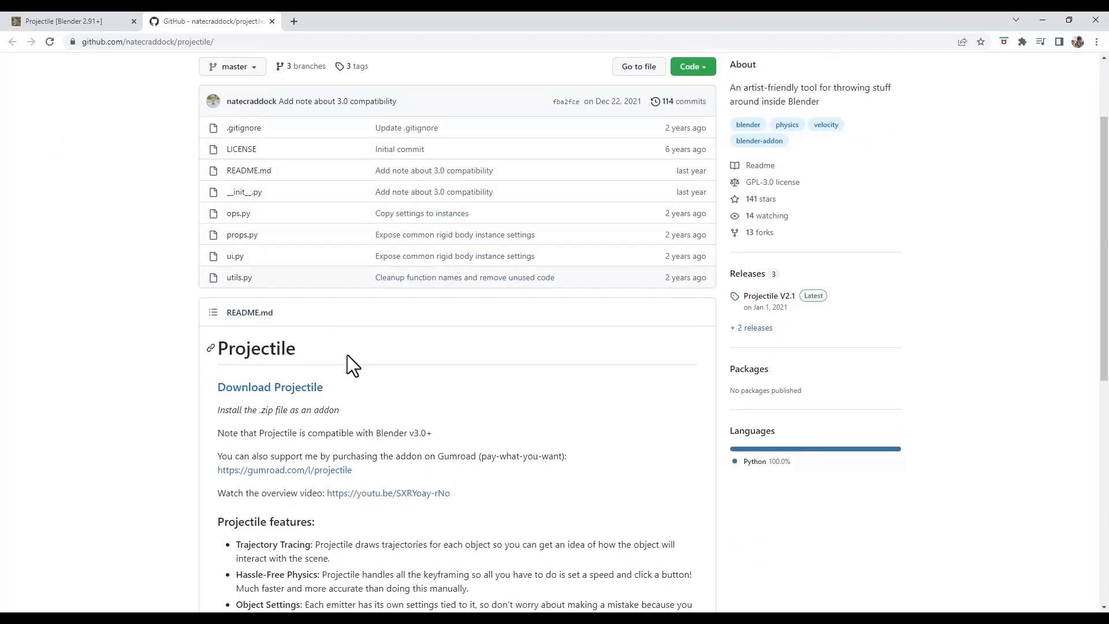
scroll(379, 358, down, 2)
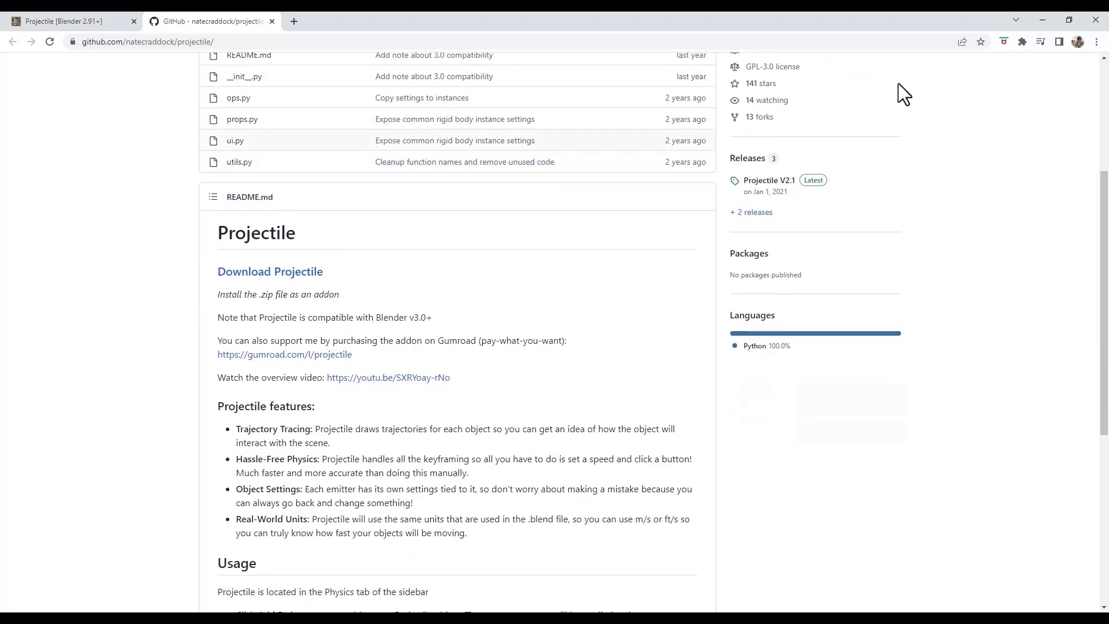
Search Add-ons for 'pro', confirm Physics: Projectile 2.1 is enabled, and close Preferences
click(1042, 20)
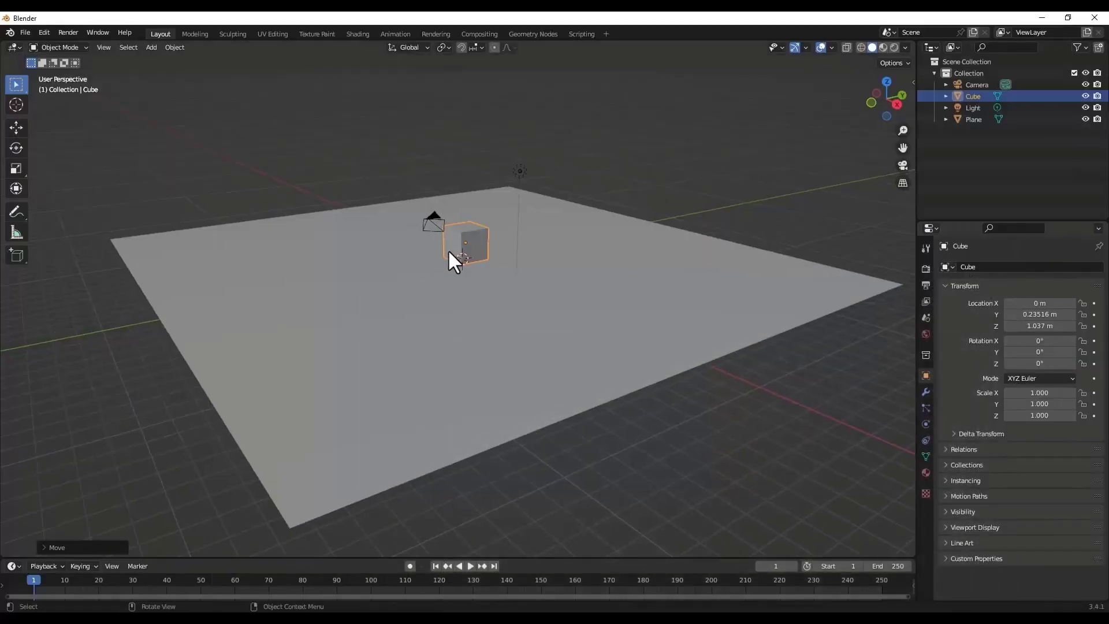
click(44, 32)
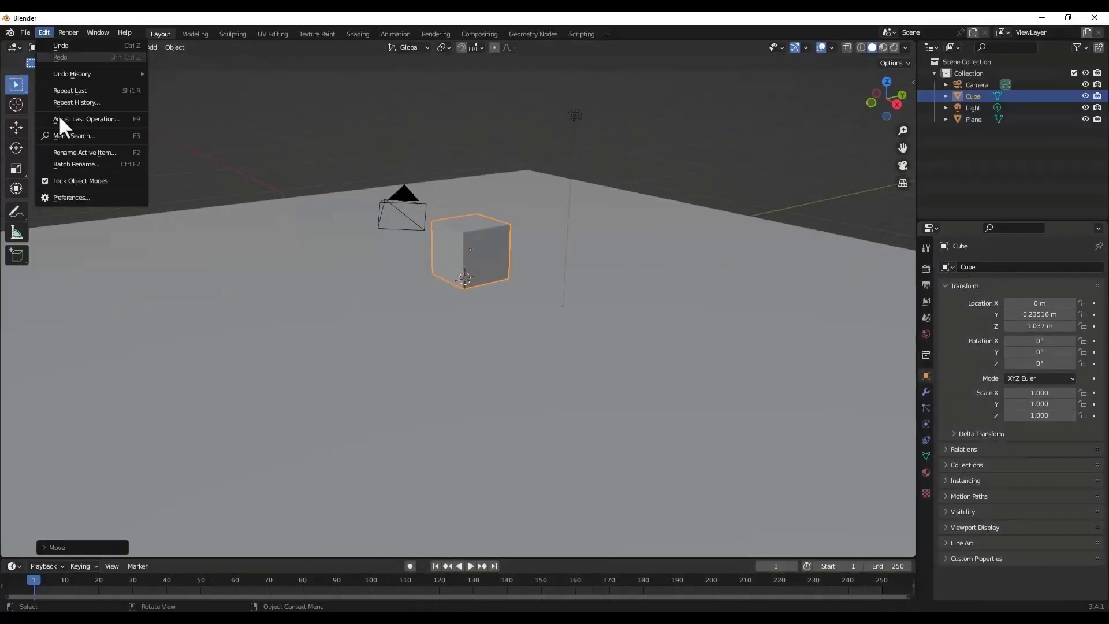
click(67, 197)
click(320, 76)
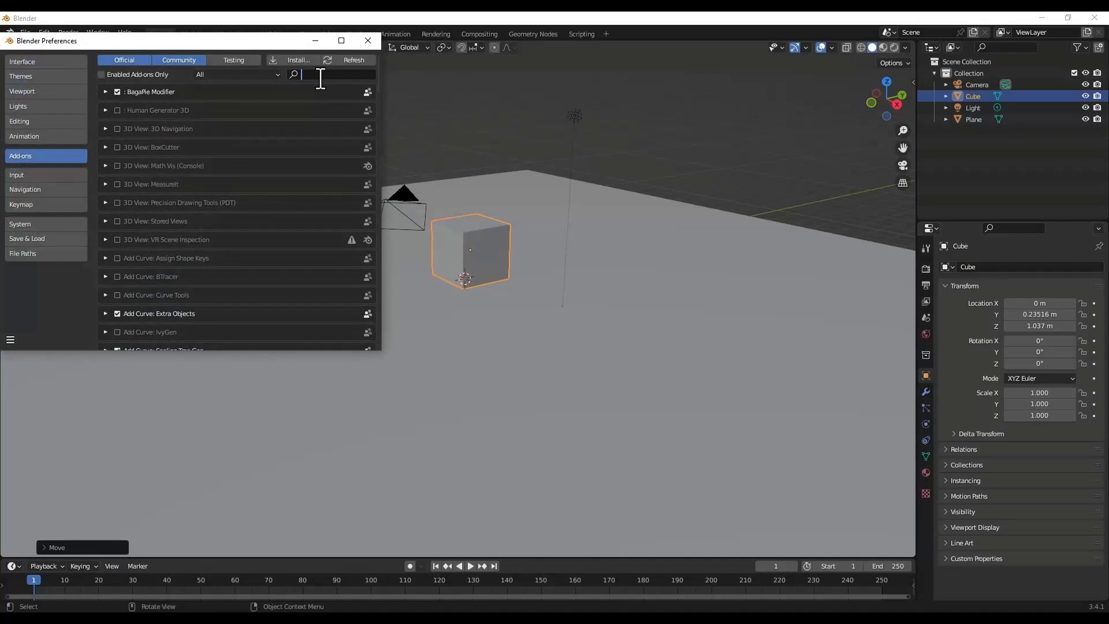
text(pro)
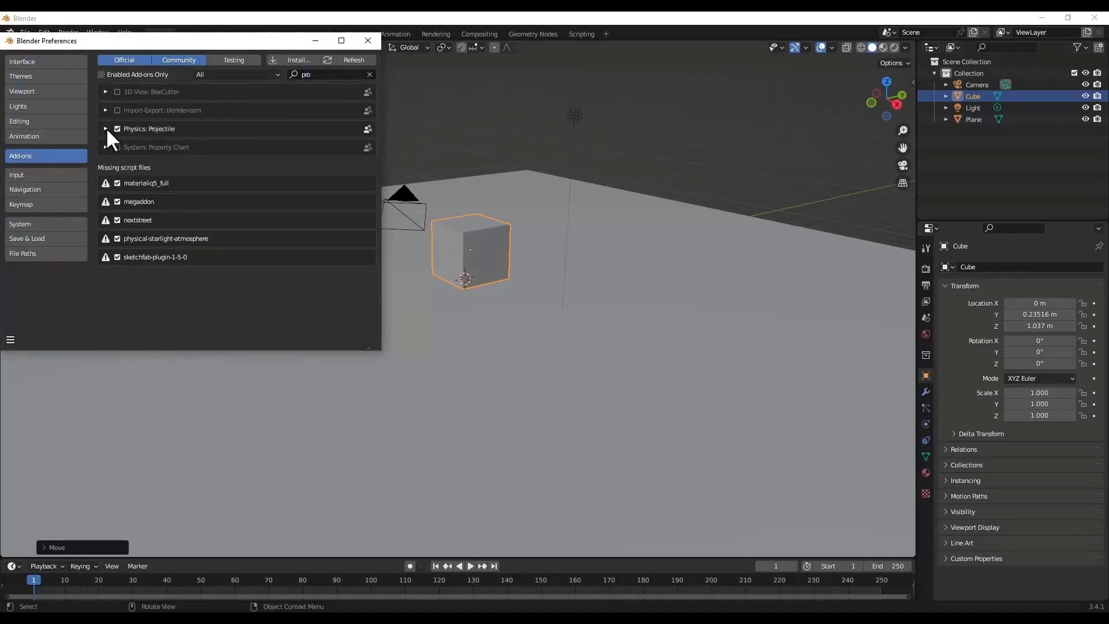
click(106, 128)
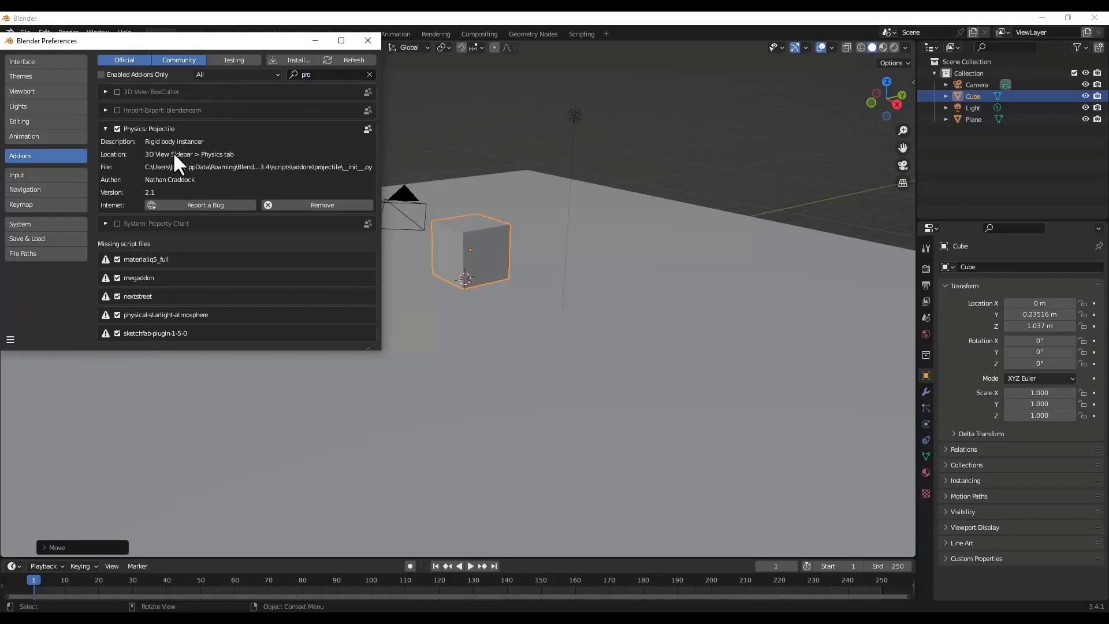
click(368, 40)
Show the viewport sidebar's Physics tab with the Projectile addon controls
click(798, 206)
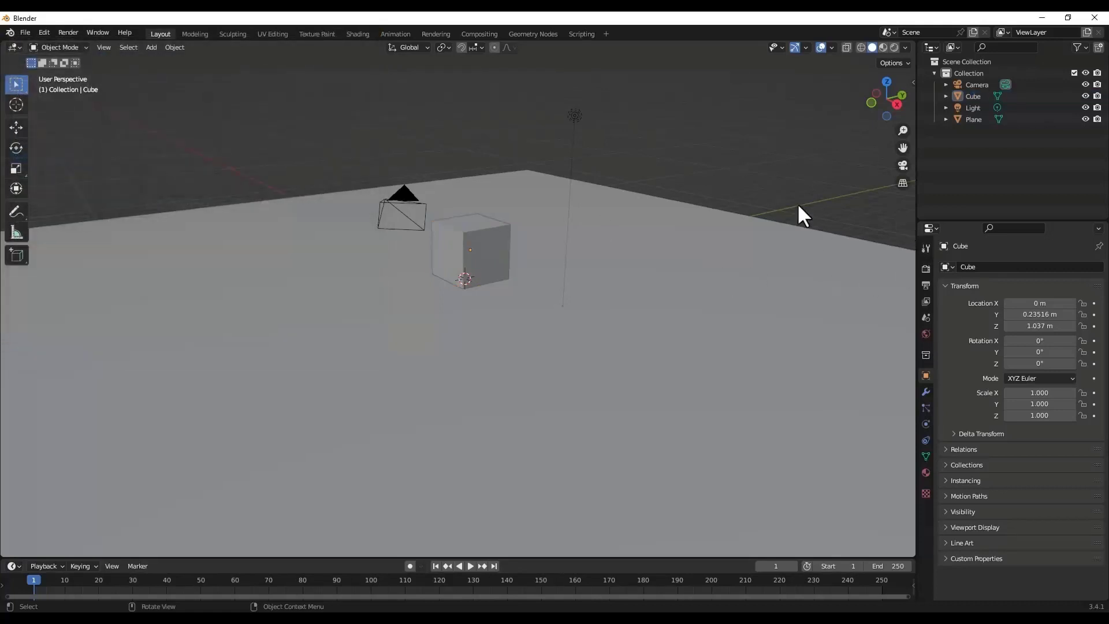
key(n)
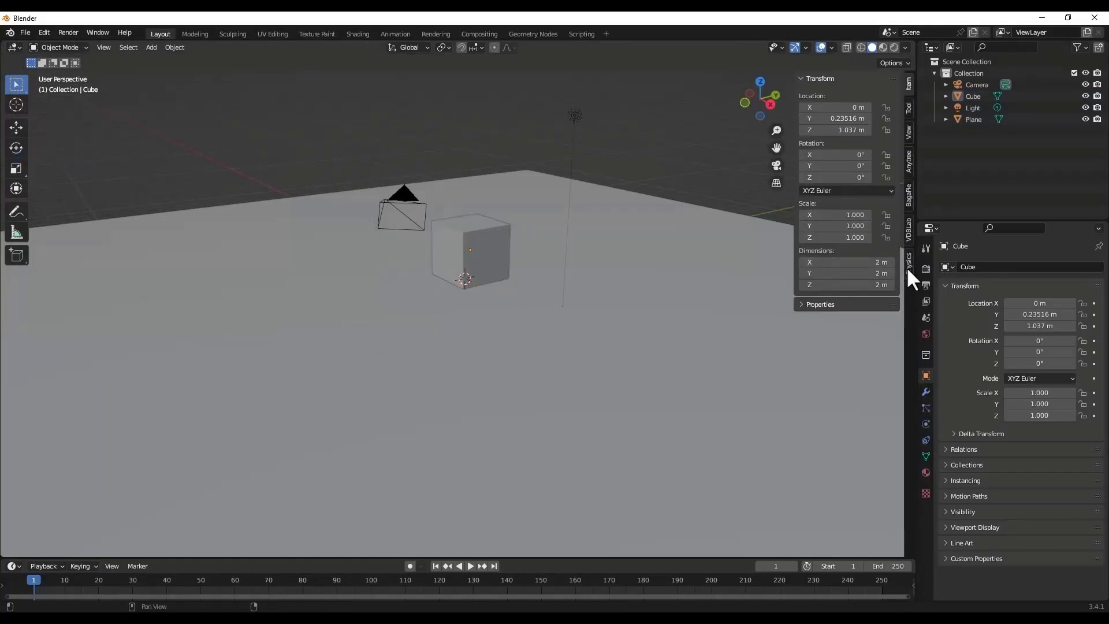
click(908, 266)
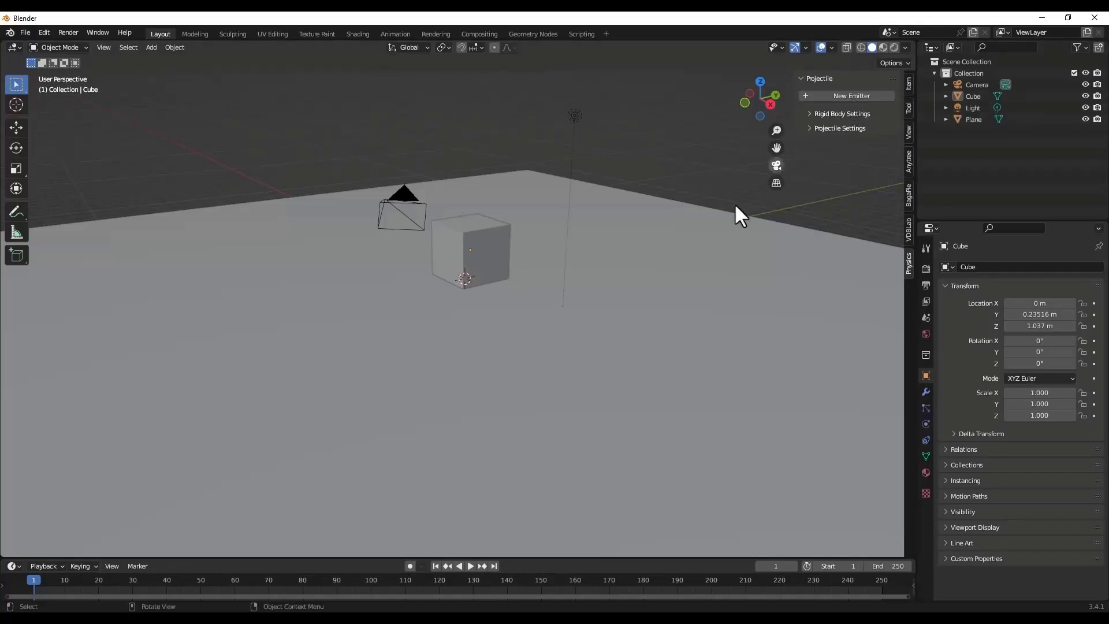
scroll(435, 421, down, 4)
scroll(533, 287, up, 2)
Select the cube and move it along the Y axis to Y = -11.495 m
click(533, 289)
shift+middle_drag(512, 357, 542, 293)
scroll(532, 288, up, 2)
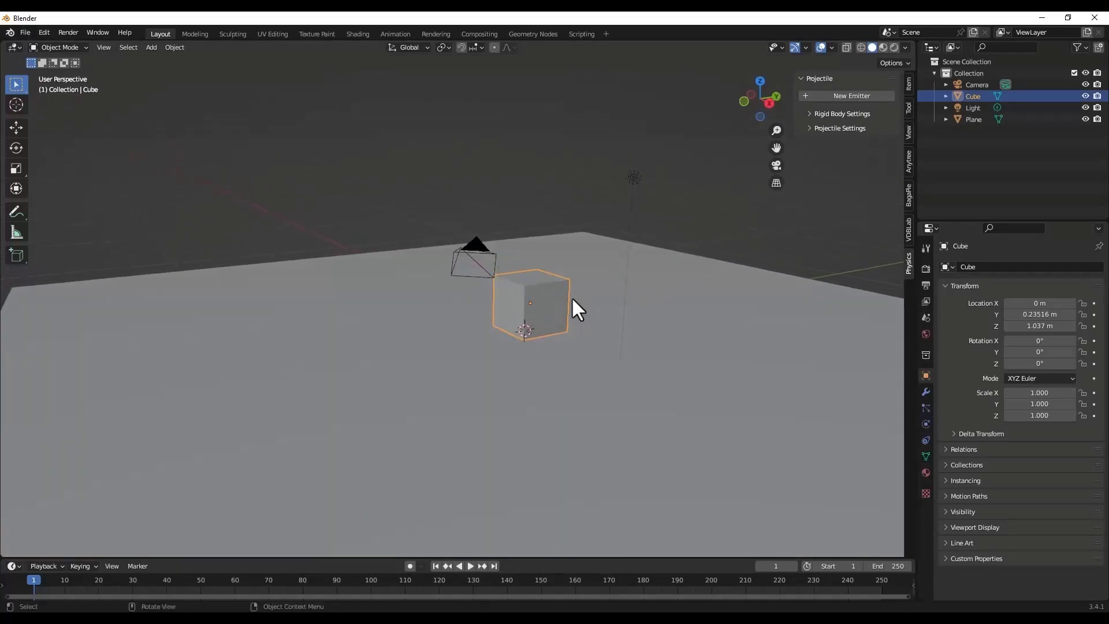
key(g)
key(y)
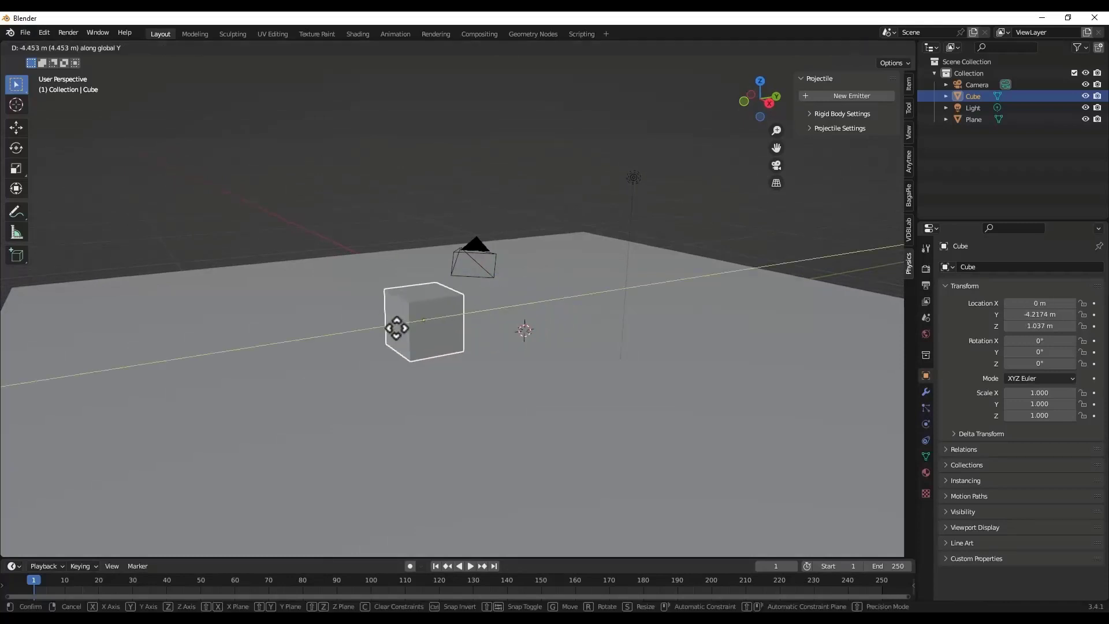
click(249, 341)
middle_drag(349, 308, 417, 295)
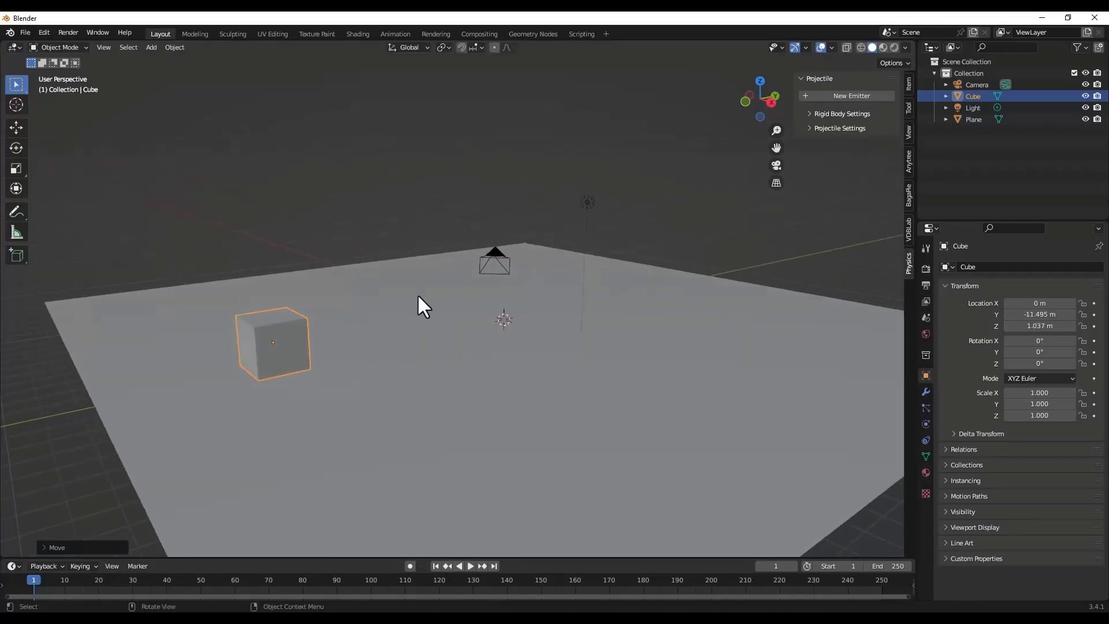
Make the cube a Projectile emitter and raise its launch velocity to 0.42 m/s
click(849, 96)
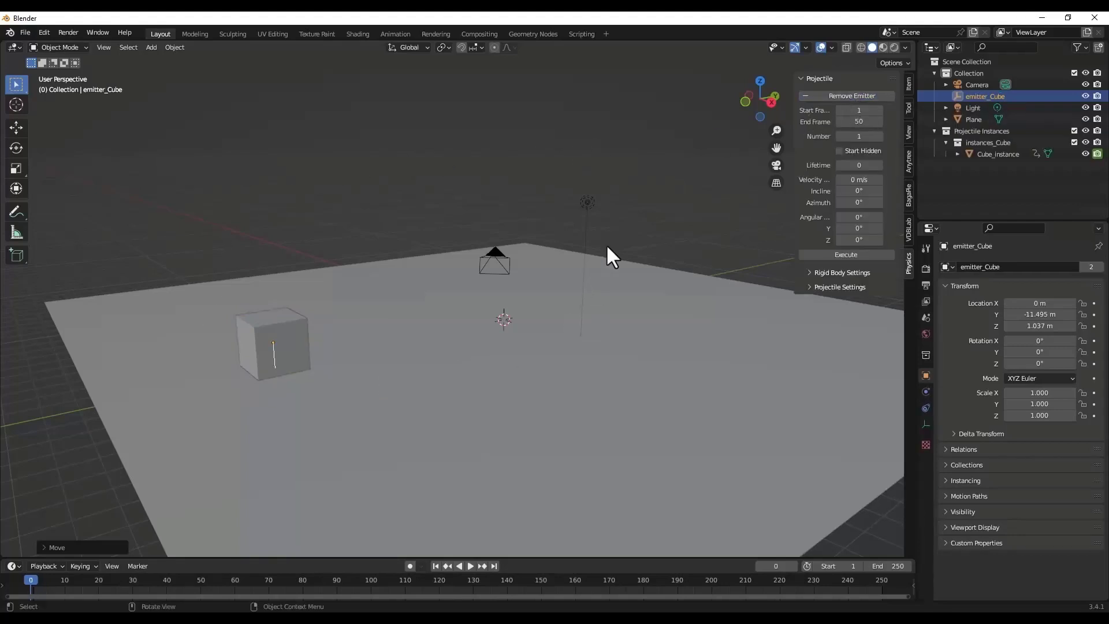
middle_drag(309, 308, 374, 295)
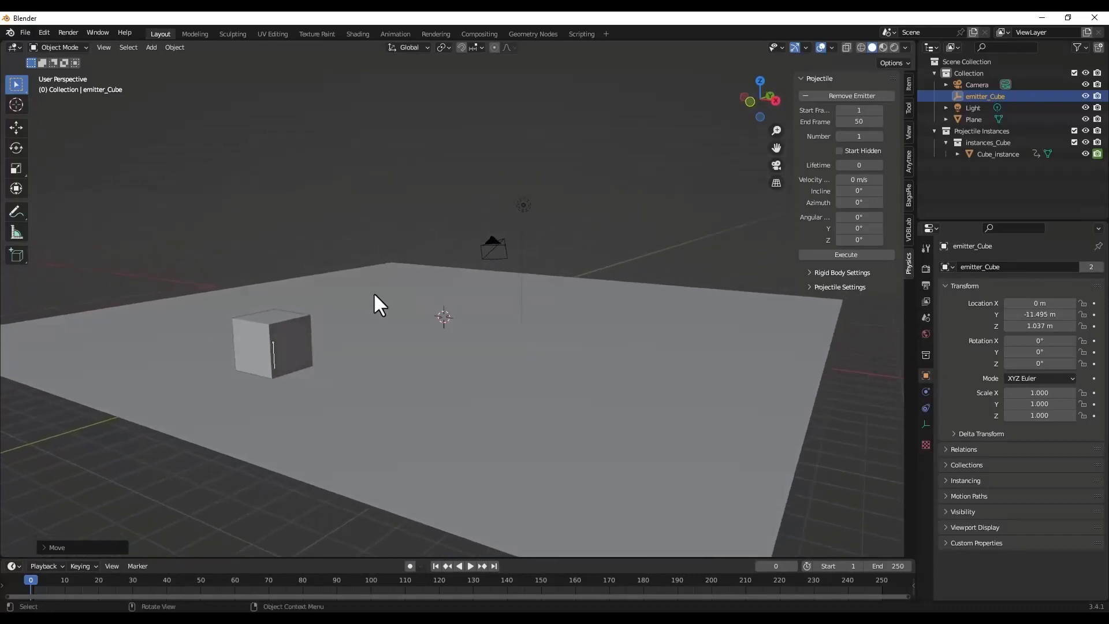
middle_drag(564, 290, 553, 290)
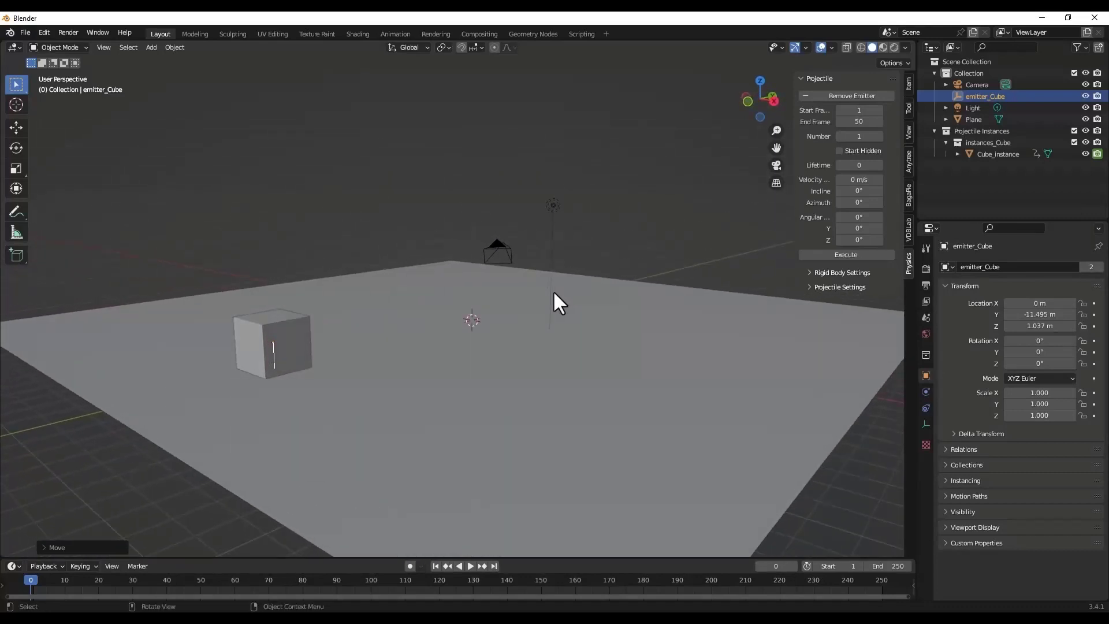
mouse_move(859, 180)
mouse_down()
mouse_move(884, 179)
mouse_move(853, 180)
mouse_up()
scroll(434, 214, down, 3)
scroll(370, 287, up, 2)
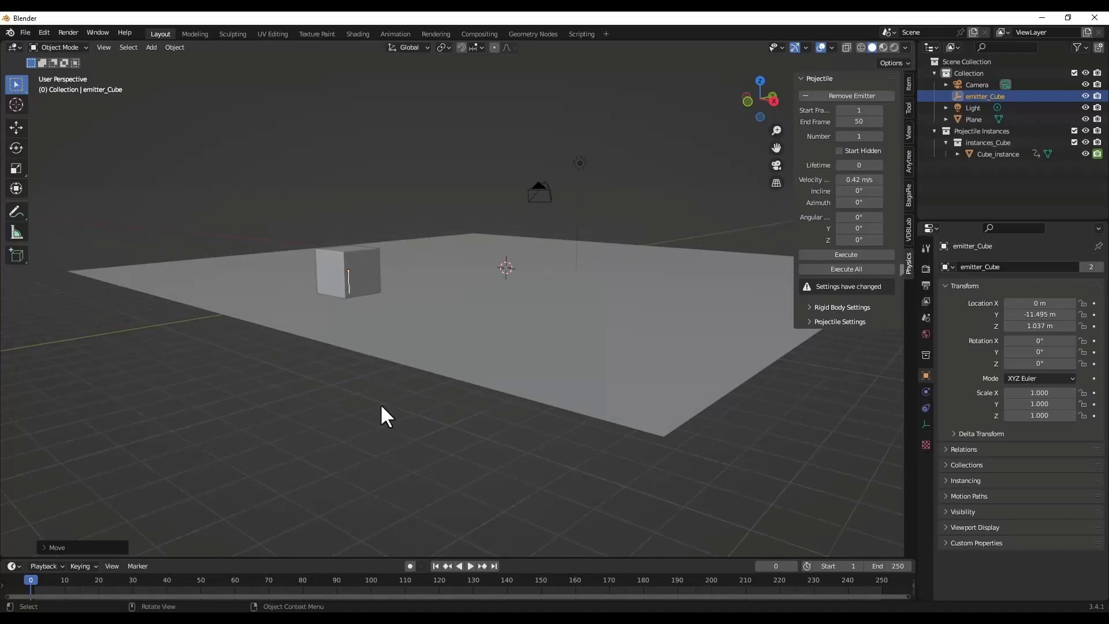
Expand Rigid Body and Projectile Settings, widen the sidebar, and set Draw Trajectories to All
click(832, 307)
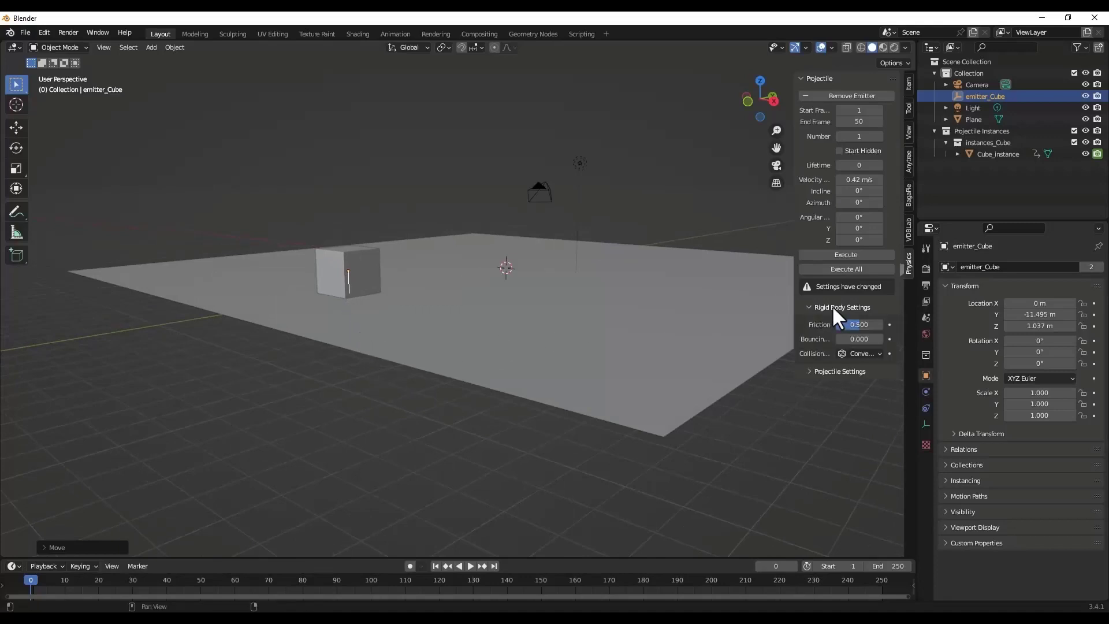
click(820, 371)
drag(793, 349, 636, 342)
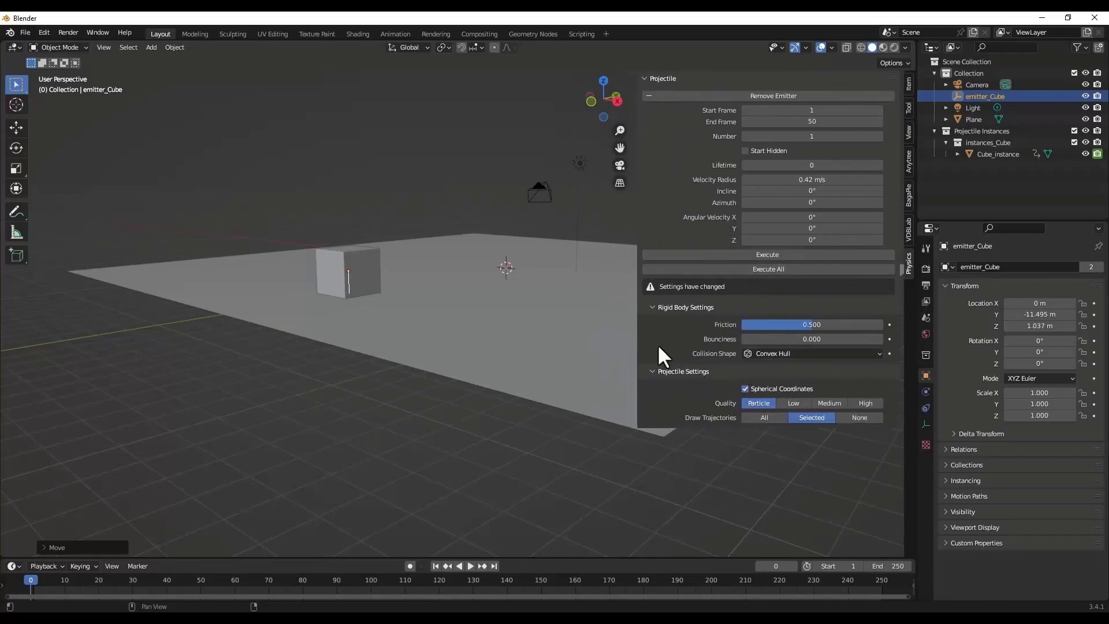
click(758, 417)
mouse_move(479, 411)
middle_down()
mouse_move(308, 262)
mouse_move(224, 279)
middle_up()
click(225, 280)
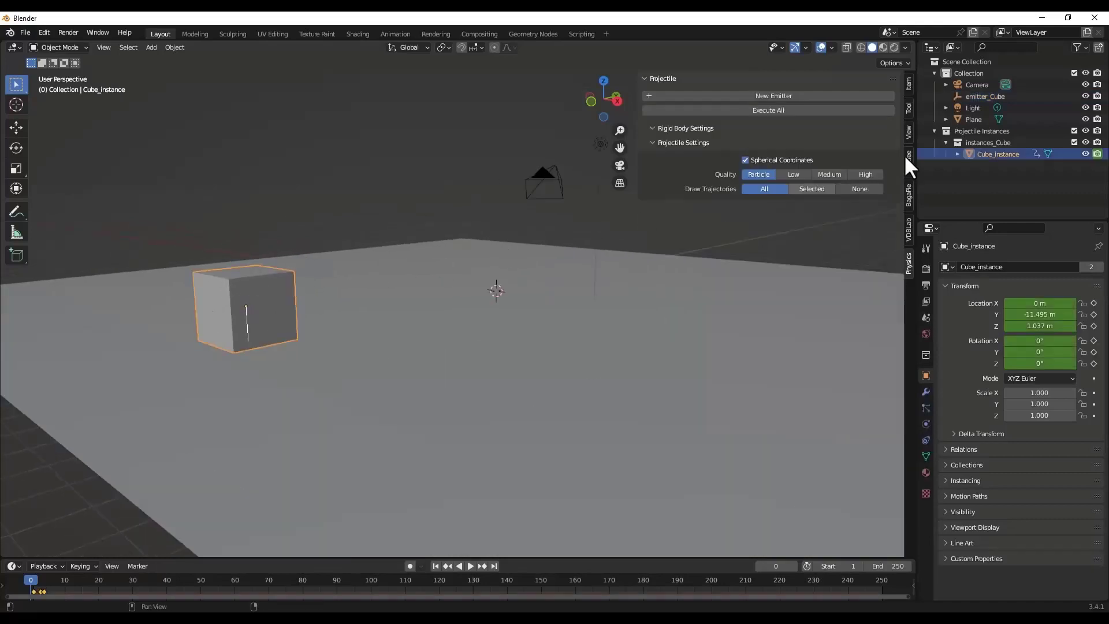
click(975, 97)
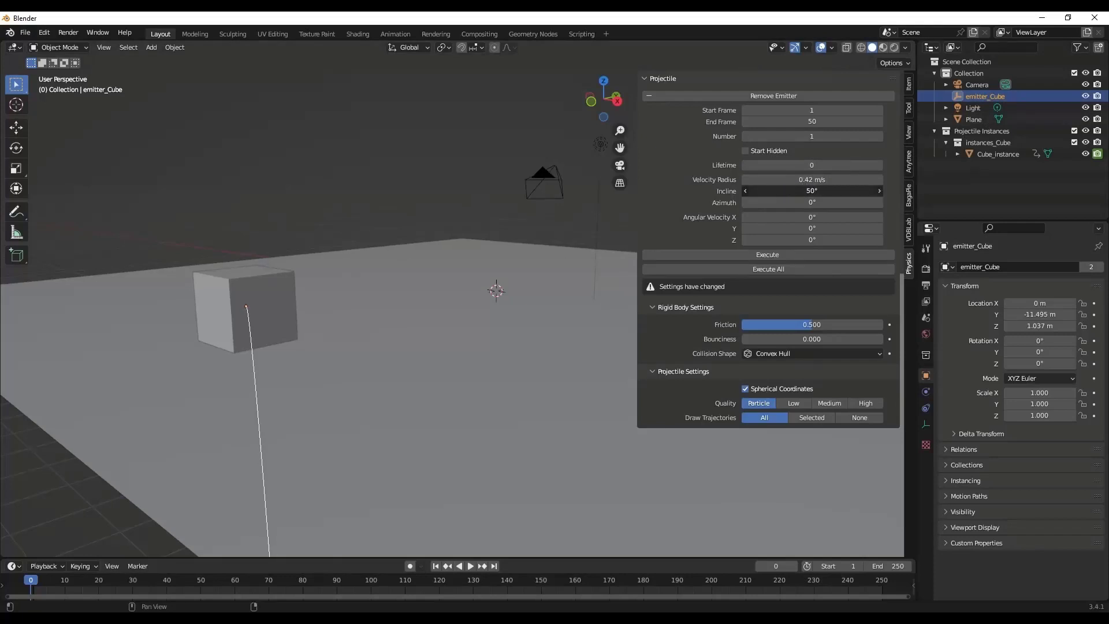
Enter azimuth 98°, then drag Velocity Radius to 12 m/s and the incline to 43°
click(781, 201)
text(98)
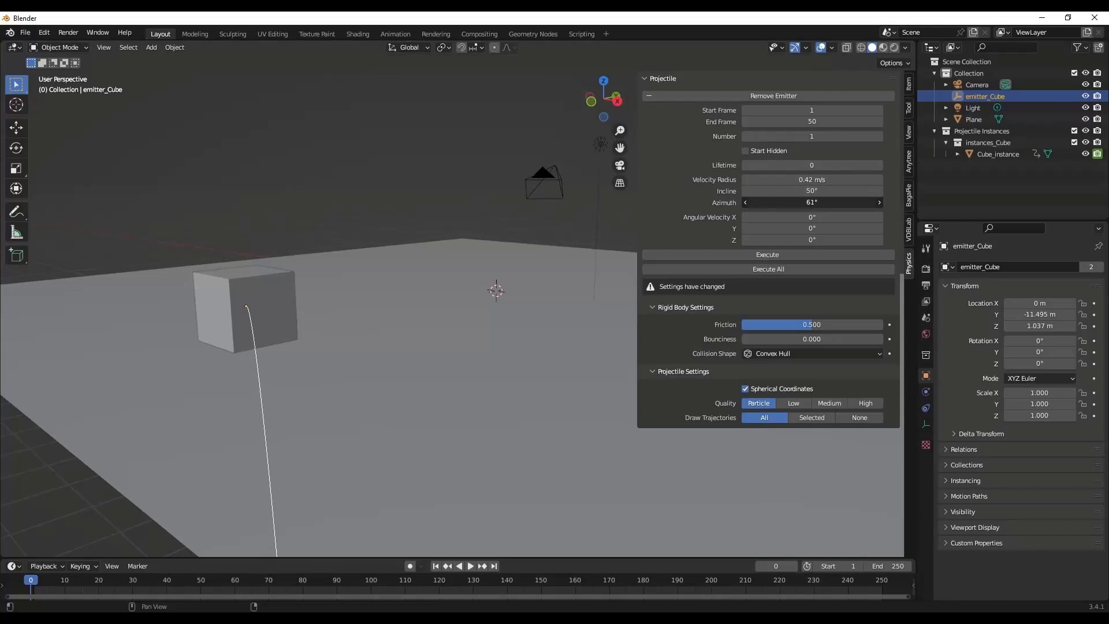
key(Return)
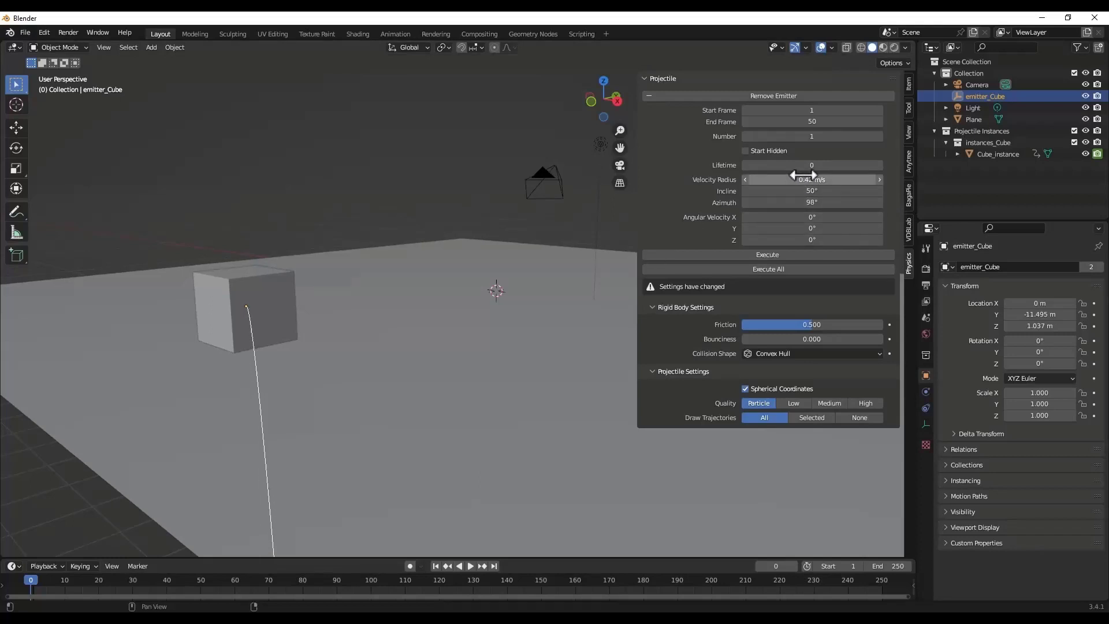
mouse_move(807, 179)
mouse_down()
mouse_move(833, 180)
mouse_move(771, 192)
mouse_move(818, 203)
mouse_move(794, 203)
mouse_move(809, 180)
mouse_move(831, 191)
mouse_move(801, 190)
mouse_up()
click(767, 180)
click(786, 192)
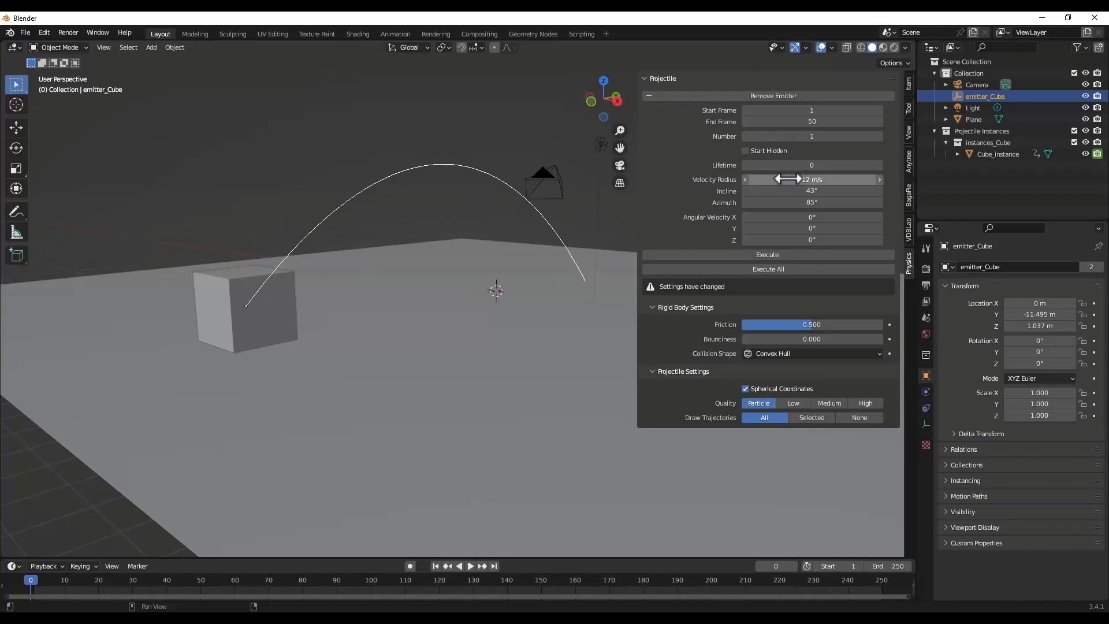
Execute the emitter settings, play the cube's flight along the arc, then rewind to the start
click(759, 253)
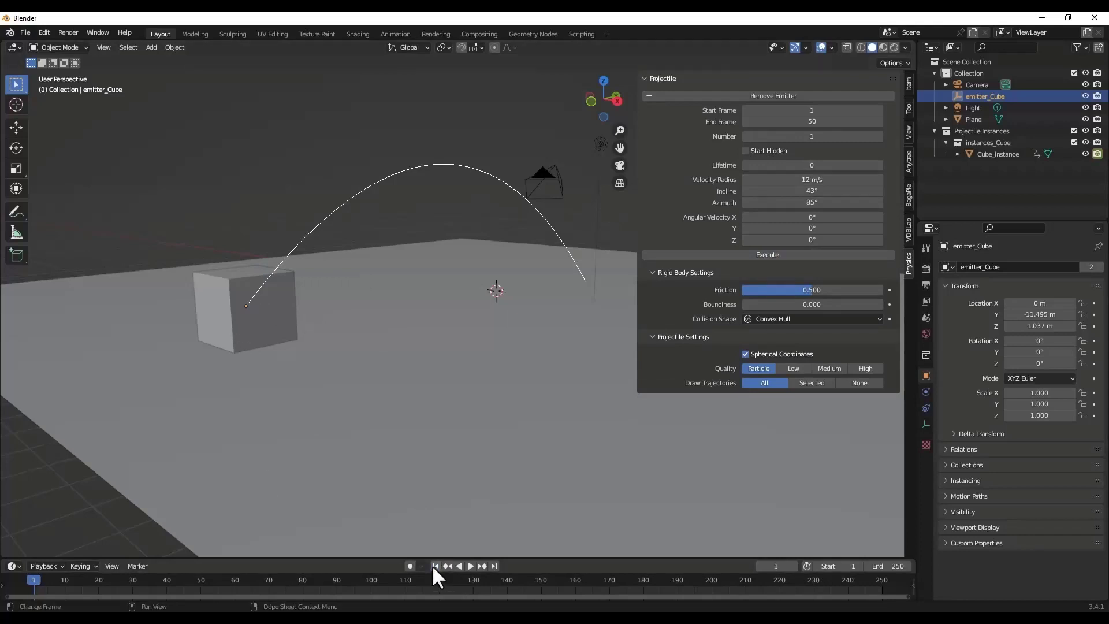
click(471, 566)
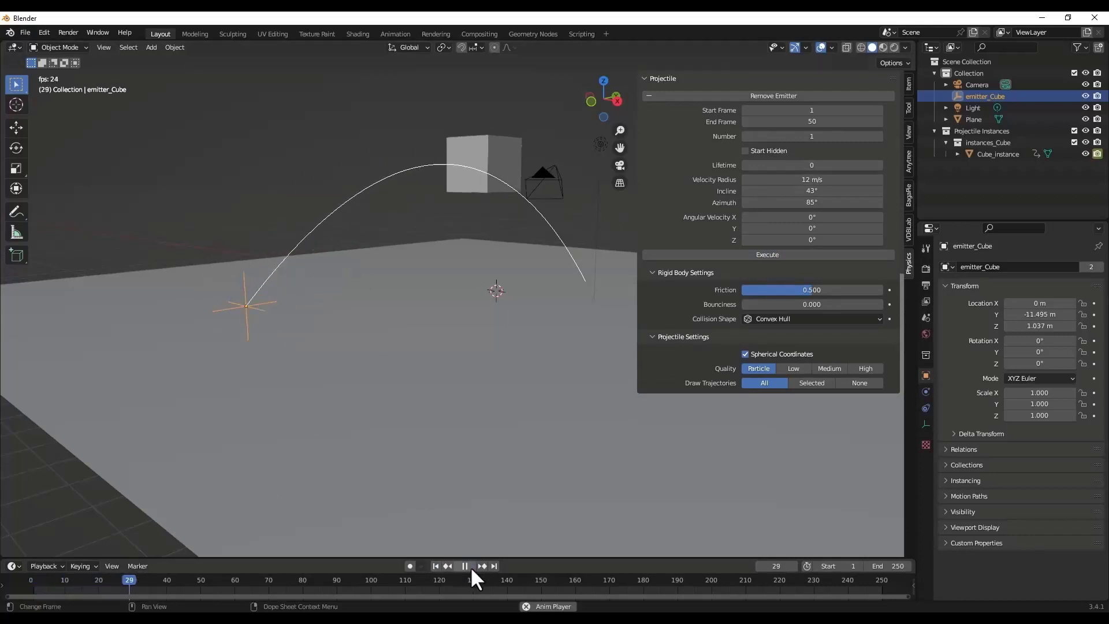
click(470, 566)
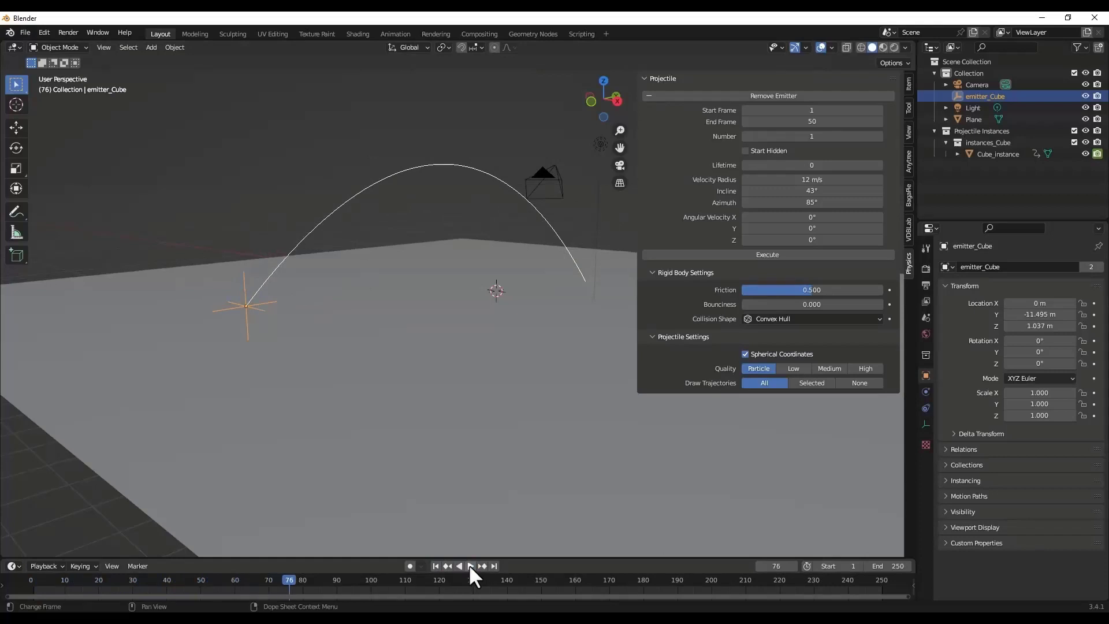
click(436, 565)
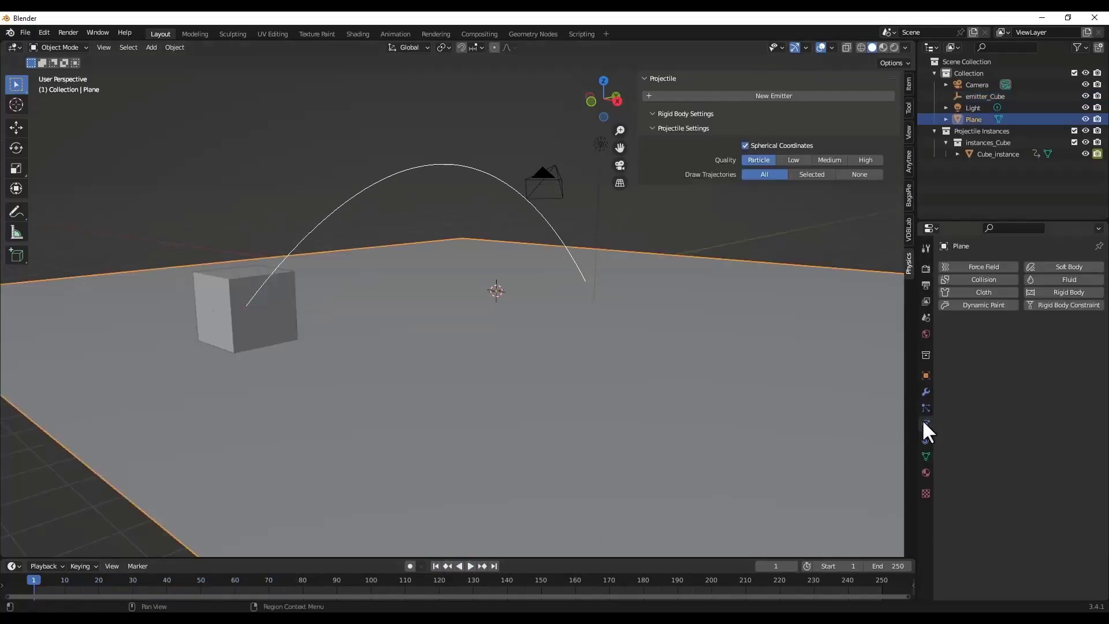
Give the Plane a Passive rigid body and play the animation to test the collision
click(1051, 288)
click(1040, 341)
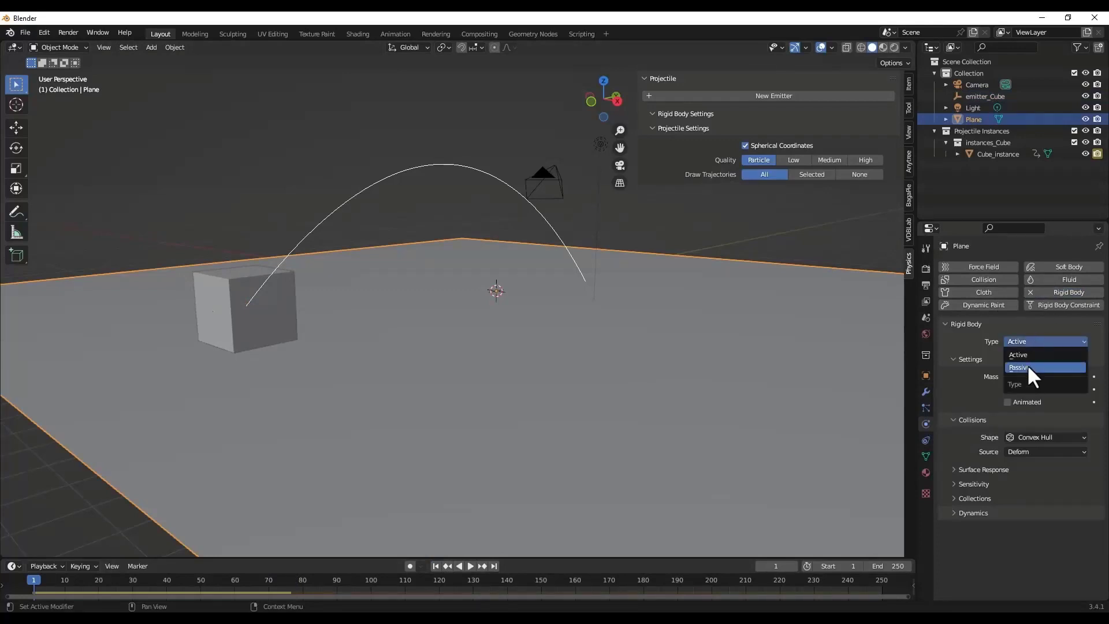
click(1027, 368)
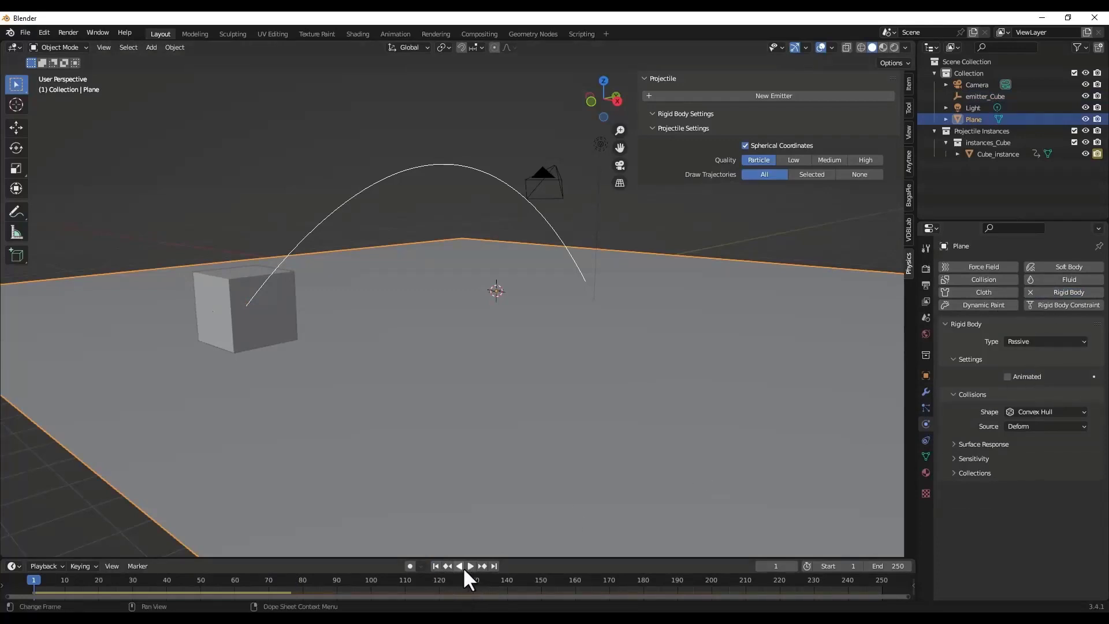
click(471, 565)
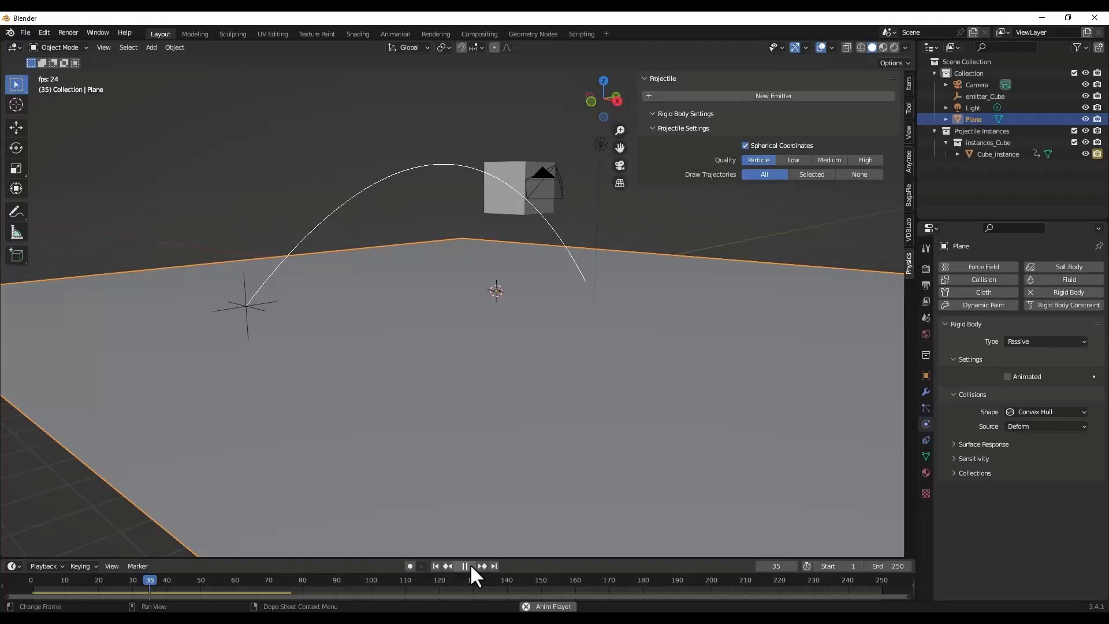
Set the emitter to 14 m/s, 37° incline and 110° azimuth, execute, and preview the arc
click(469, 563)
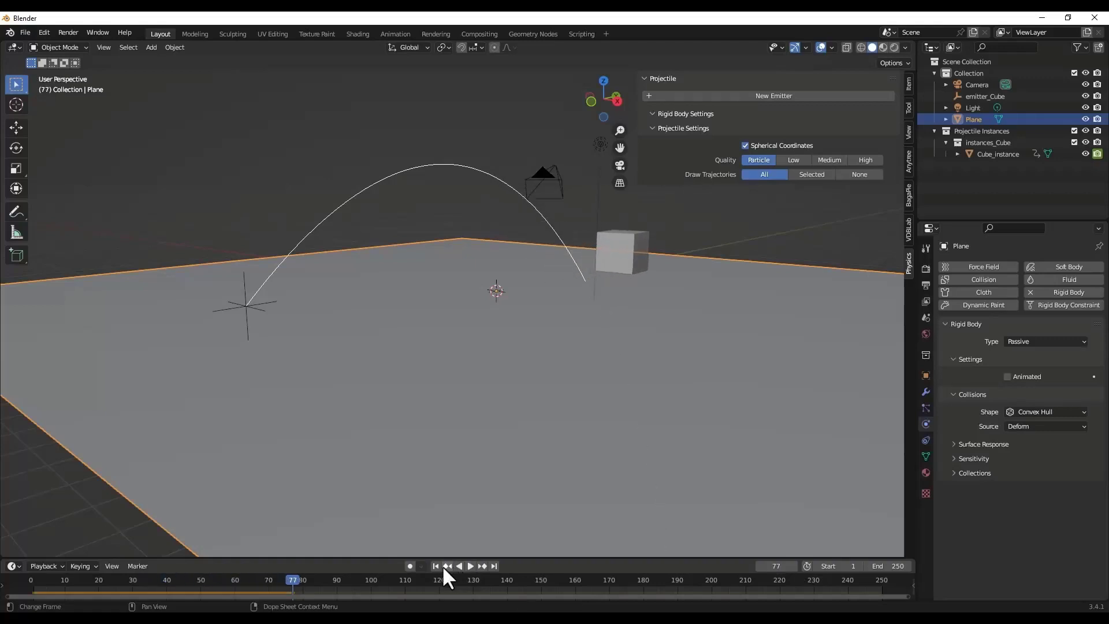
click(435, 567)
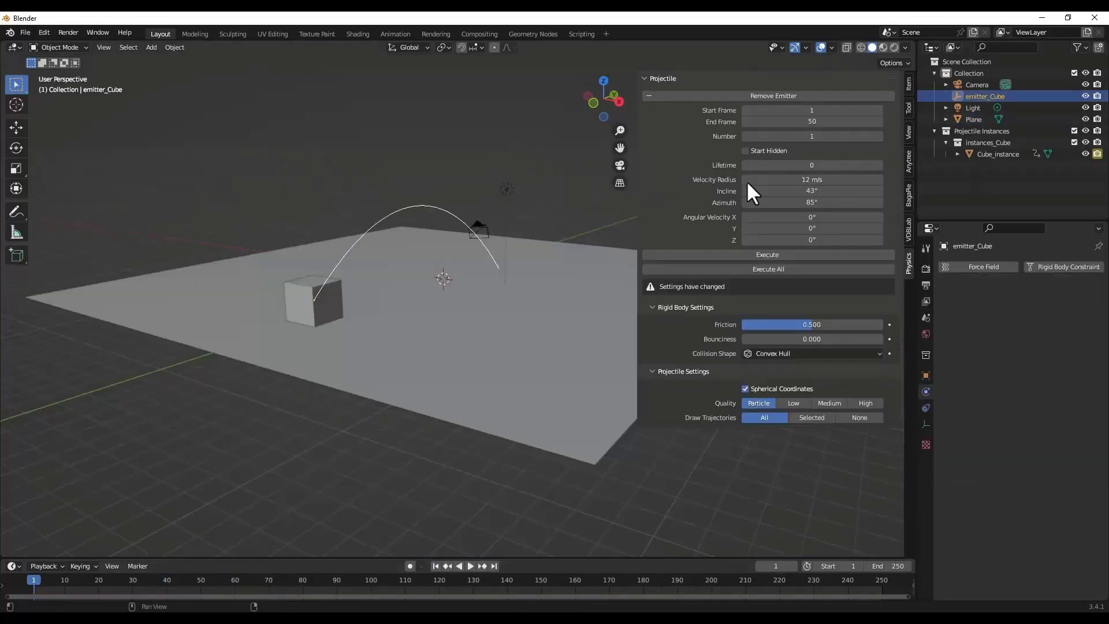
drag(788, 181, 813, 206)
click(760, 254)
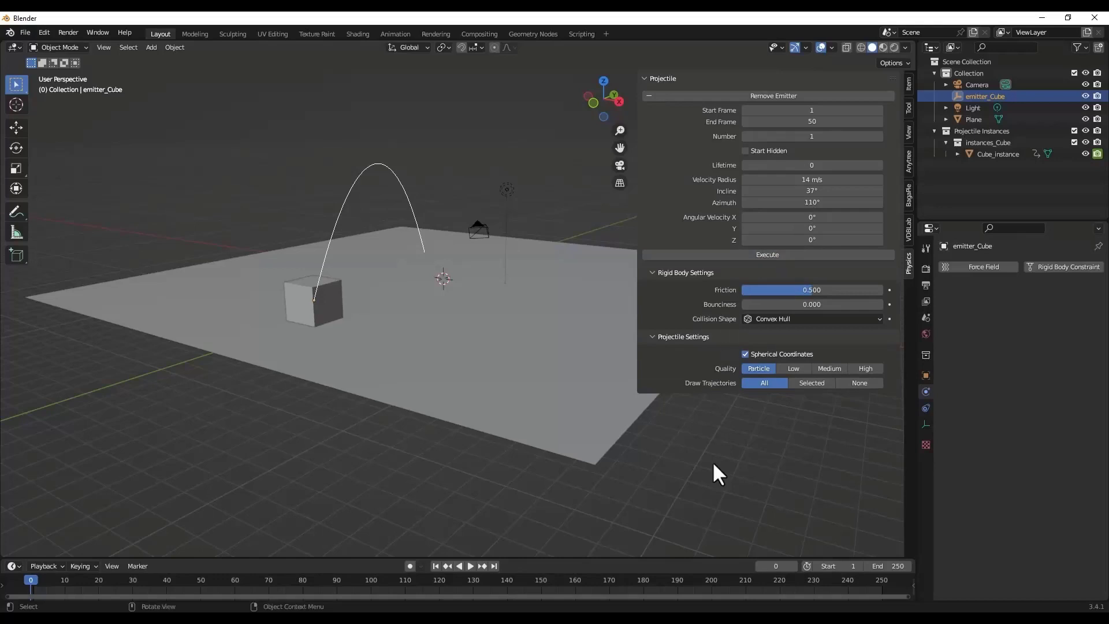
click(469, 566)
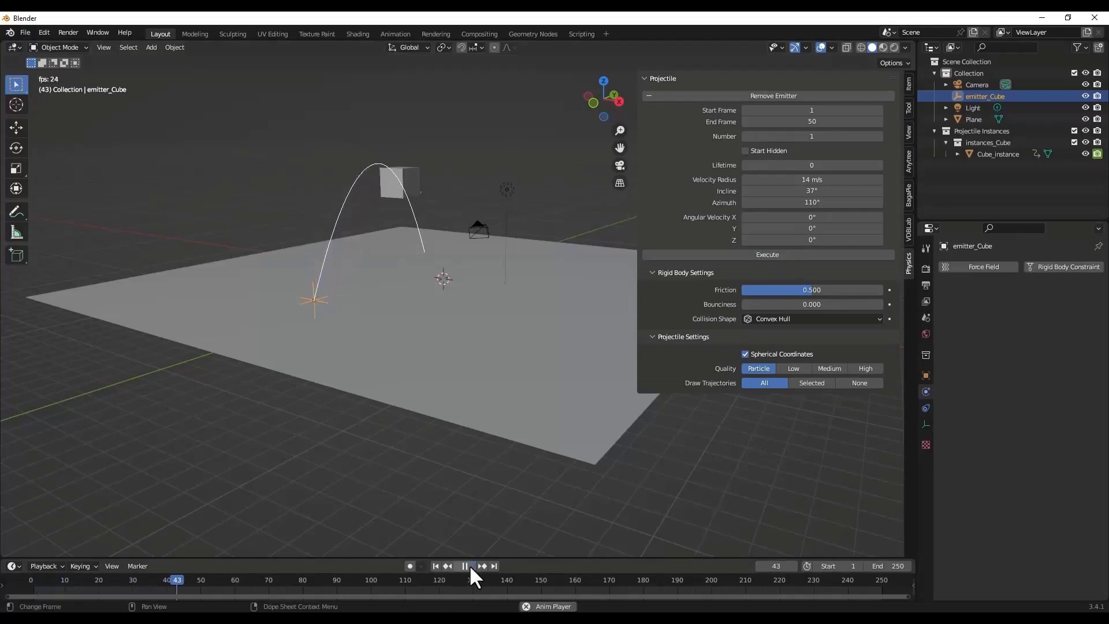
click(469, 567)
click(435, 566)
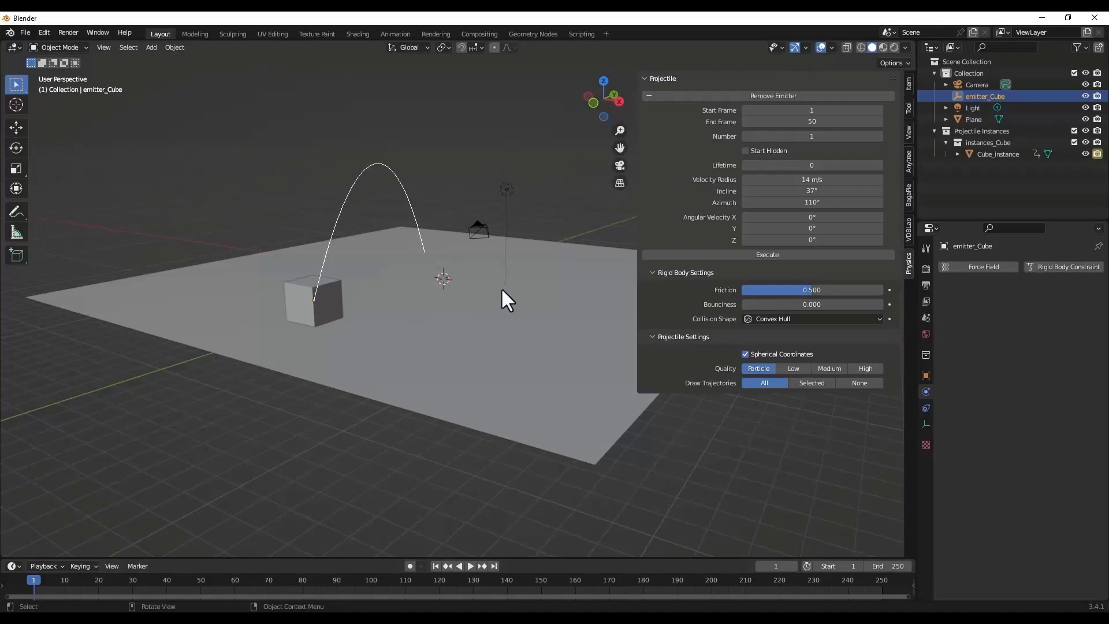
Add a new cube and move it up along Z and out along X onto the plane
middle_drag(501, 289, 397, 303)
scroll(398, 303, up, 1)
scroll(397, 303, down, 1)
scroll(519, 276, up, 3)
scroll(411, 301, down, 4)
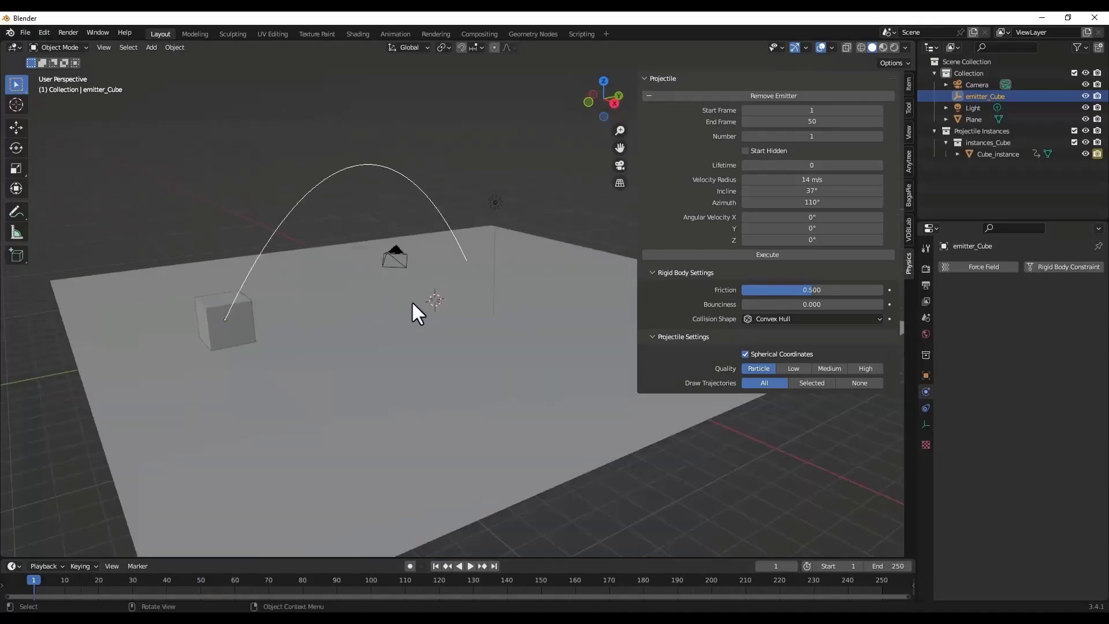
key(shift+a)
mouse_move(435, 300)
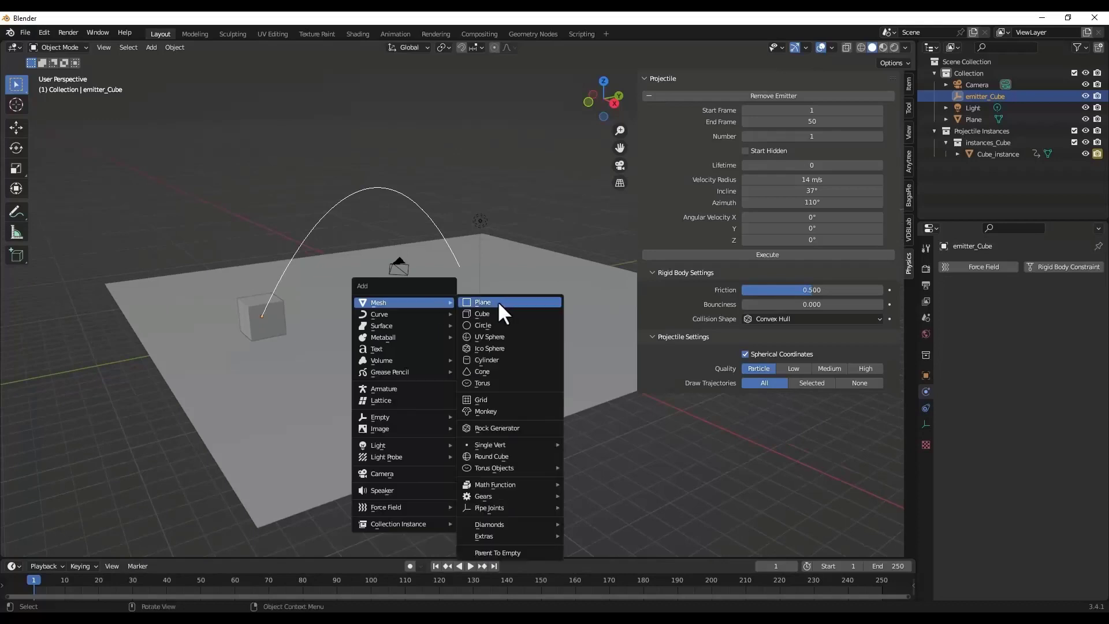
click(493, 312)
key(g)
key(z)
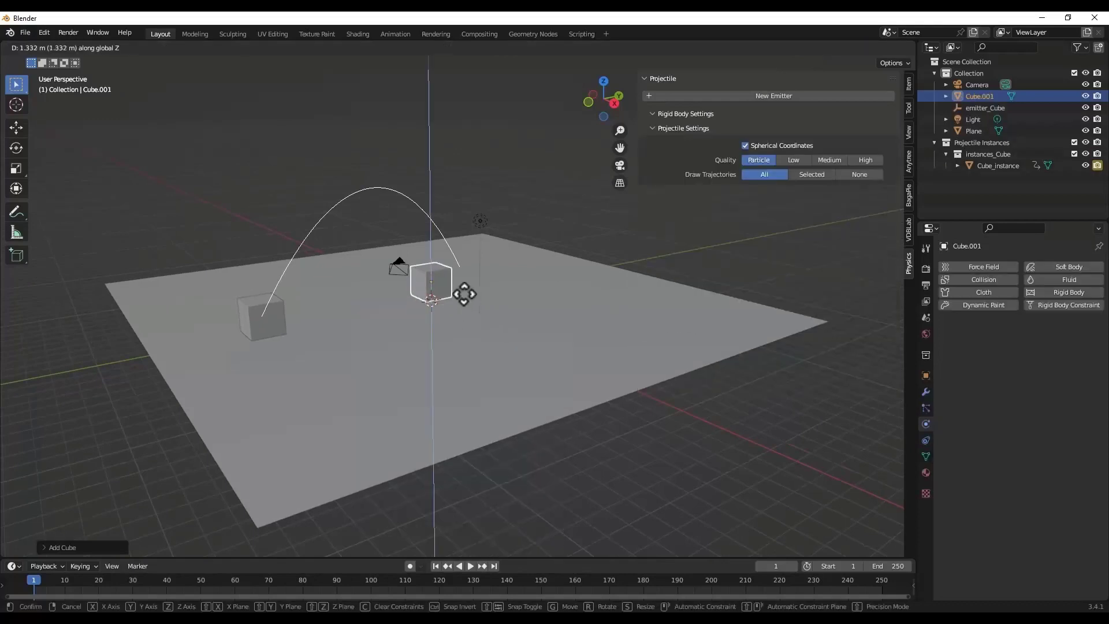
click(464, 297)
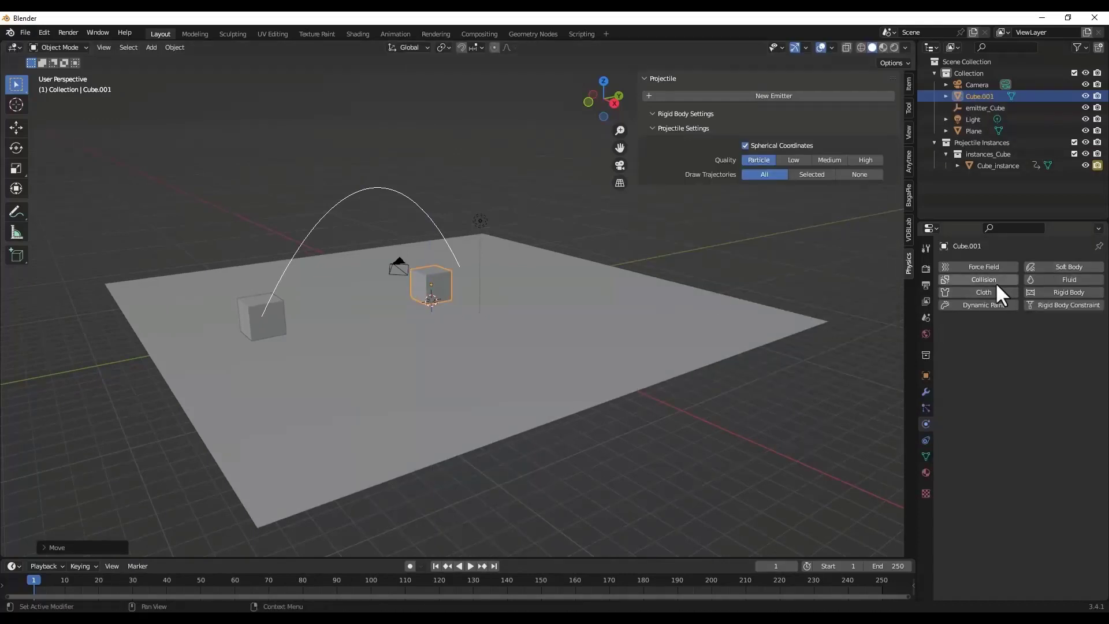
key(g)
key(x)
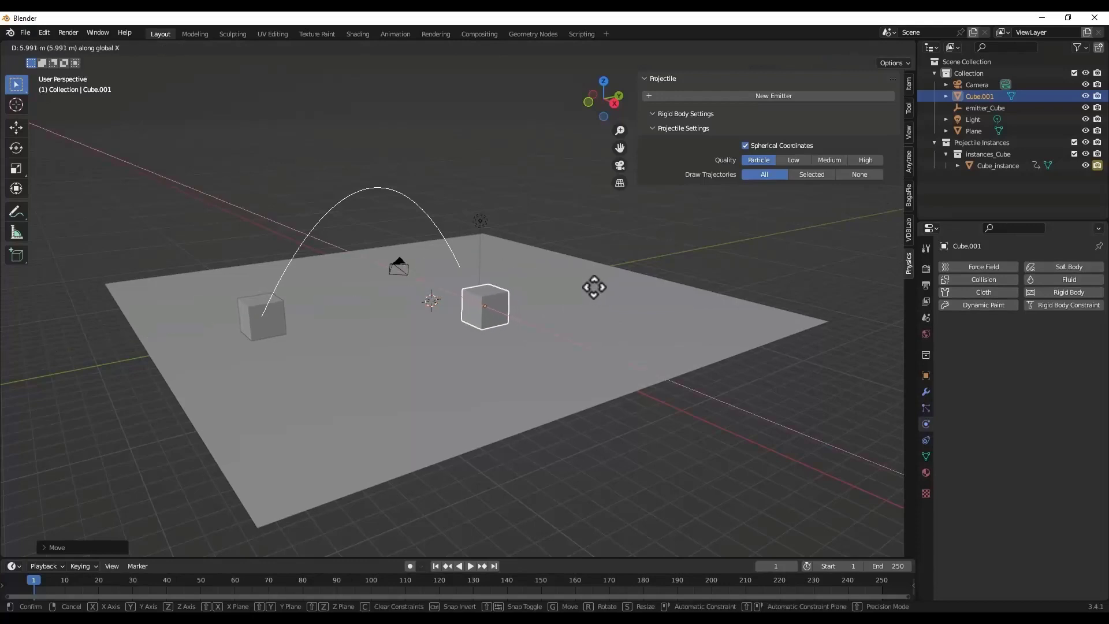
click(632, 282)
Give the cube an active rigid body and duplicate it twice along X into a row of three
click(1055, 292)
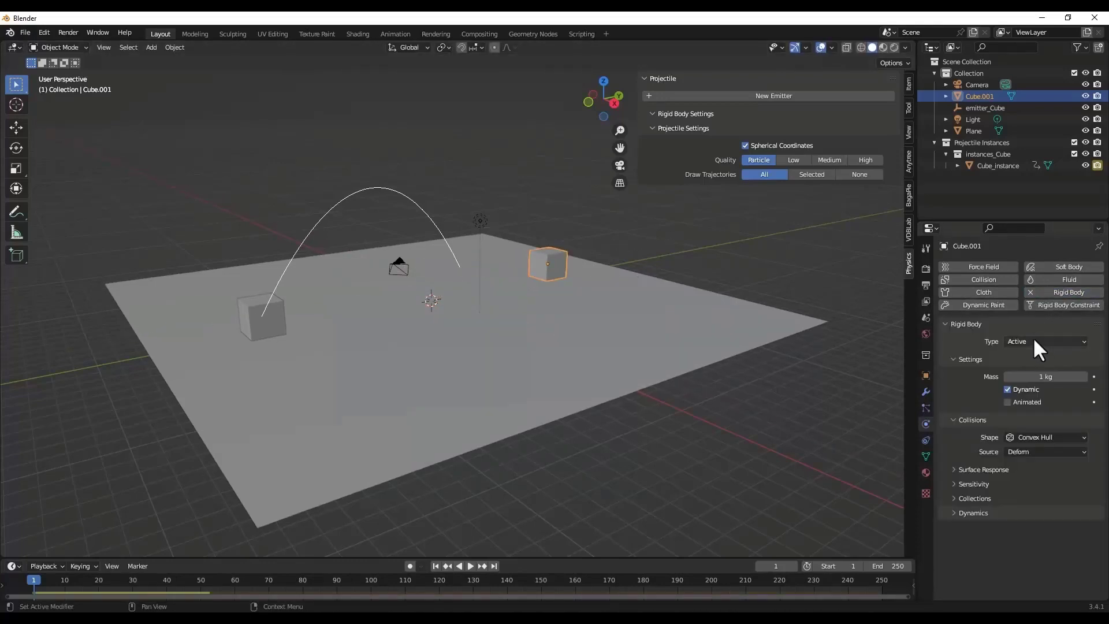
middle_drag(563, 273, 565, 281)
key(shift+d)
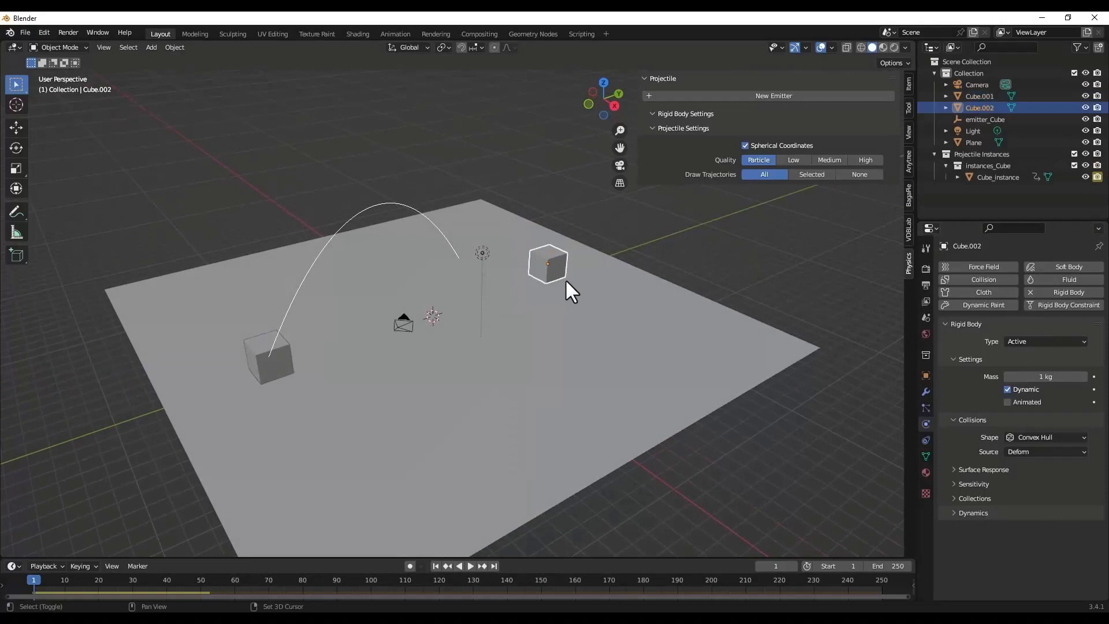
key(y)
key(x)
click(583, 300)
key(shift+d)
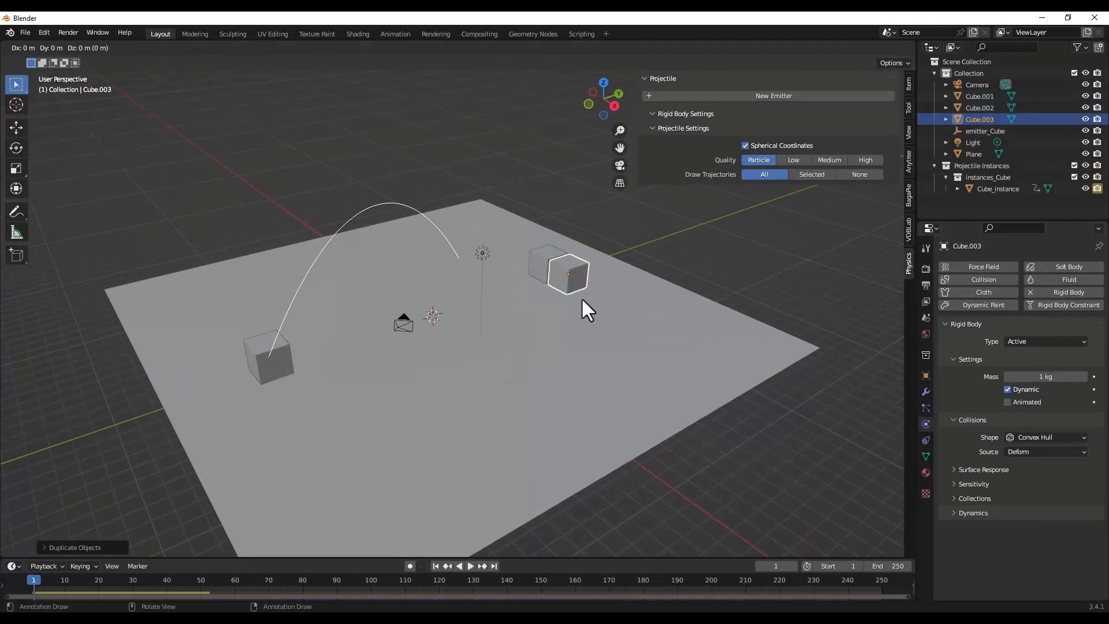
key(y)
key(x)
click(607, 315)
Duplicate the three-cube row upward along Z into a 3×3 wall and play the simulation
shift+click(564, 280)
shift+click(536, 262)
key(shift+d)
key(z)
click(544, 232)
key(shift+d)
key(z)
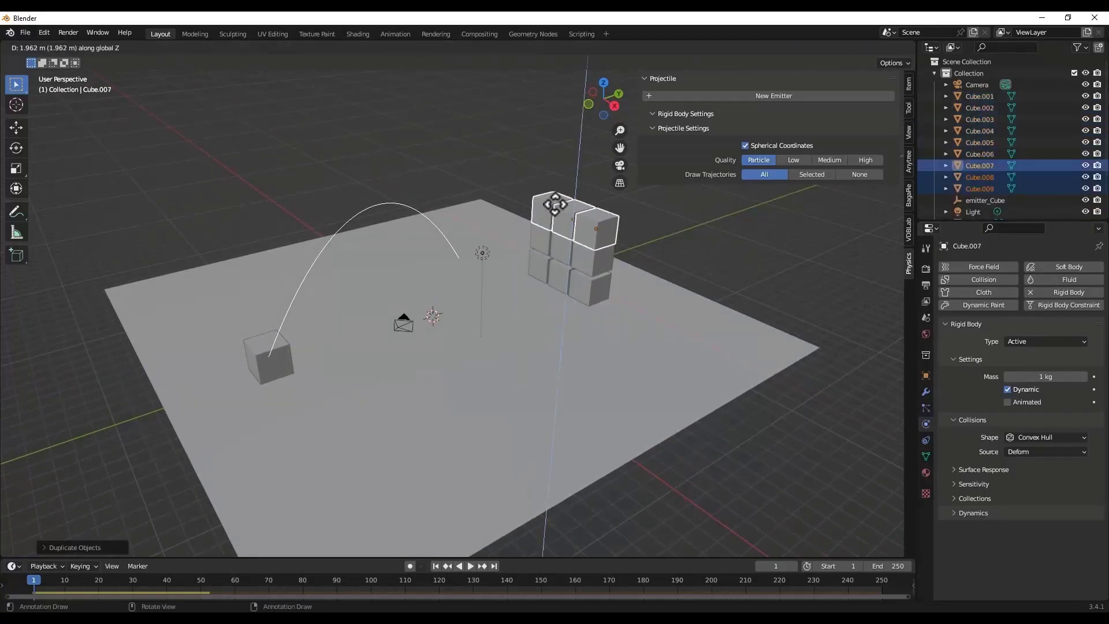
click(554, 205)
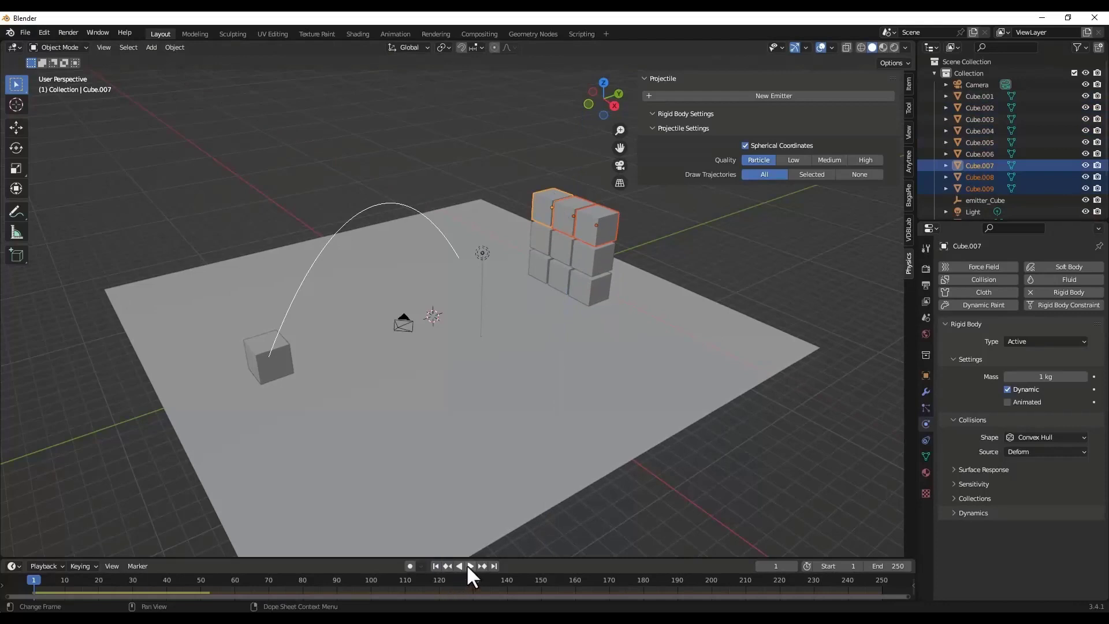
click(469, 565)
Give the emitter an 18 m/s launch velocity and a 62° incline, then Execute
click(466, 565)
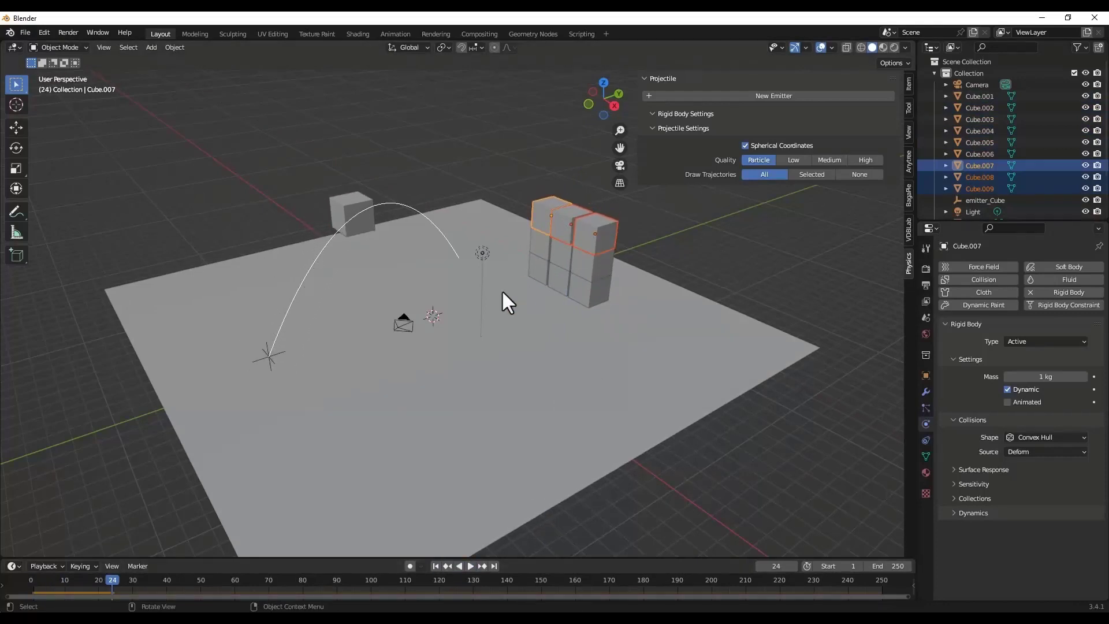
click(274, 363)
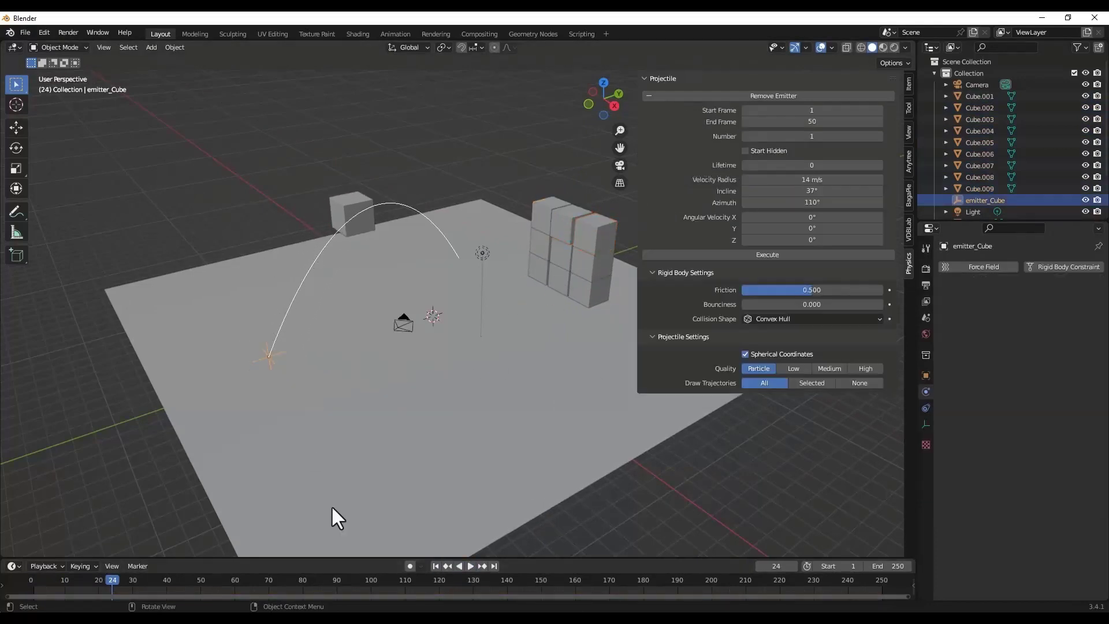
drag(107, 582, 12, 598)
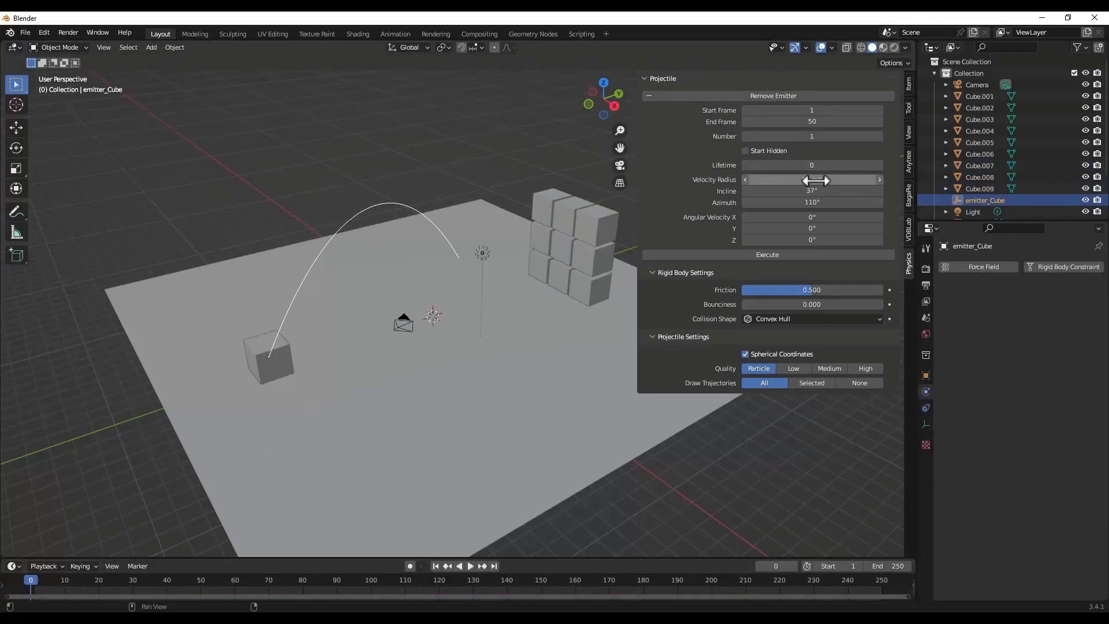
drag(813, 180, 688, 203)
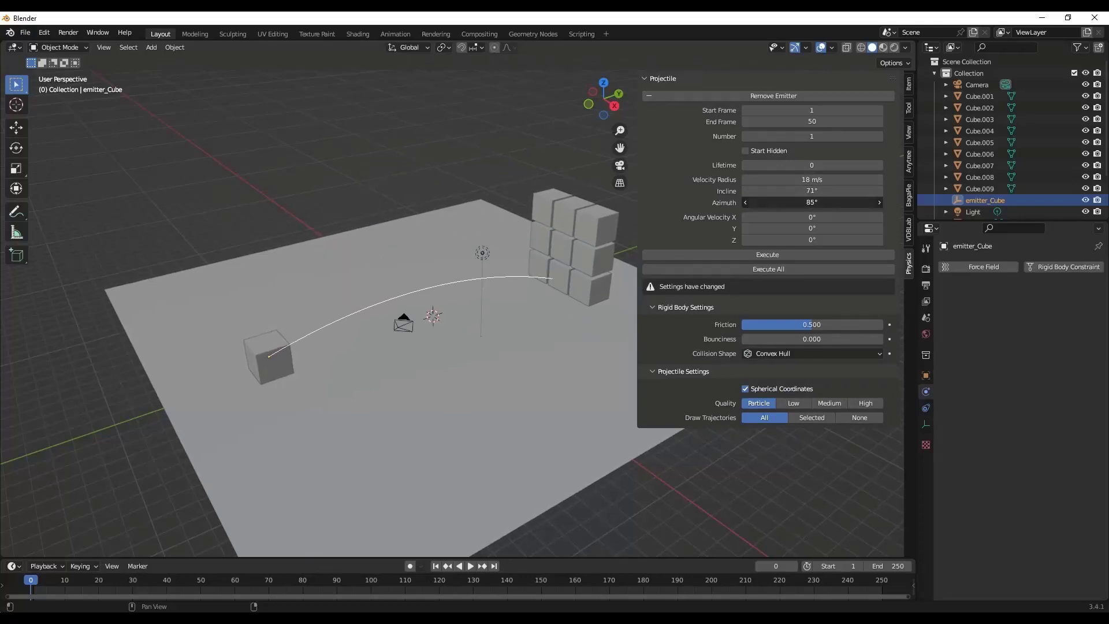
drag(809, 190, 777, 191)
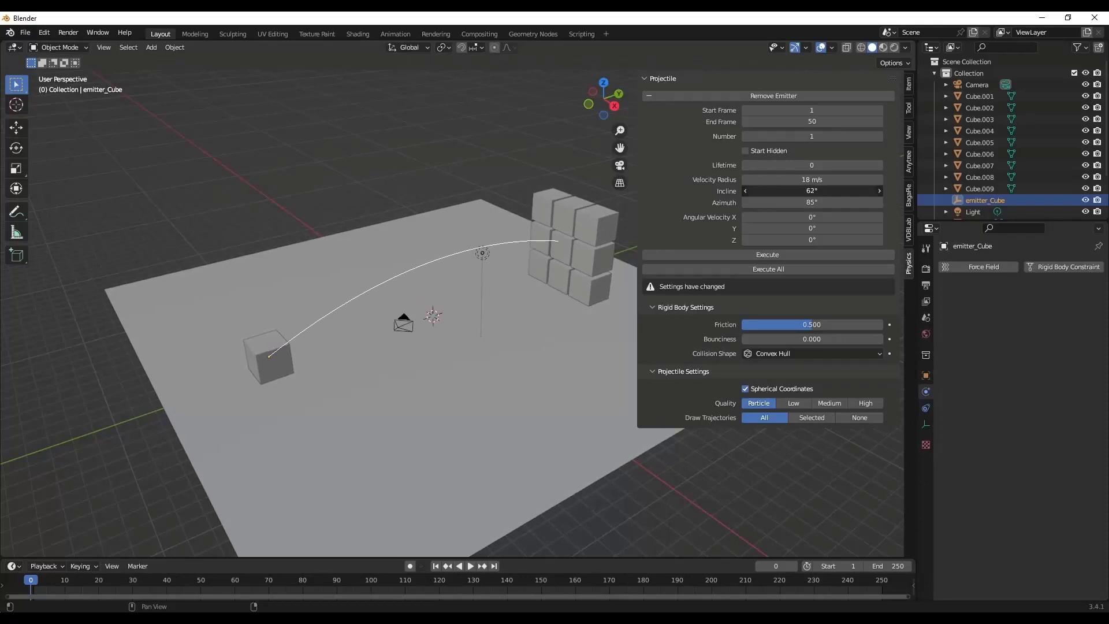
click(765, 254)
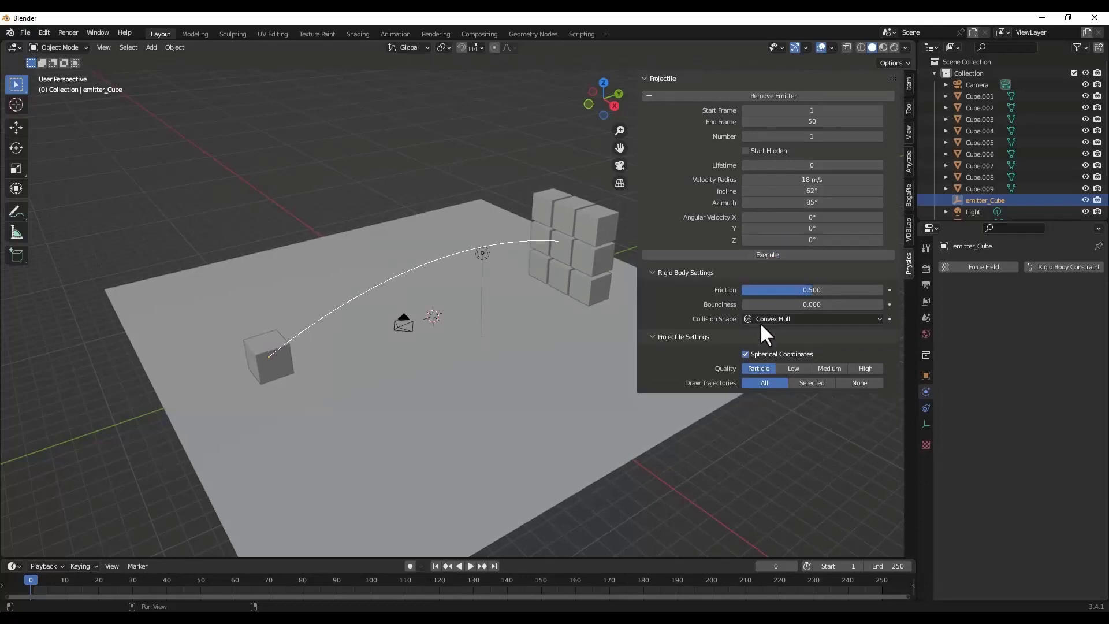
Preview the shot from frame 1 and orbit the view around the scene
click(468, 566)
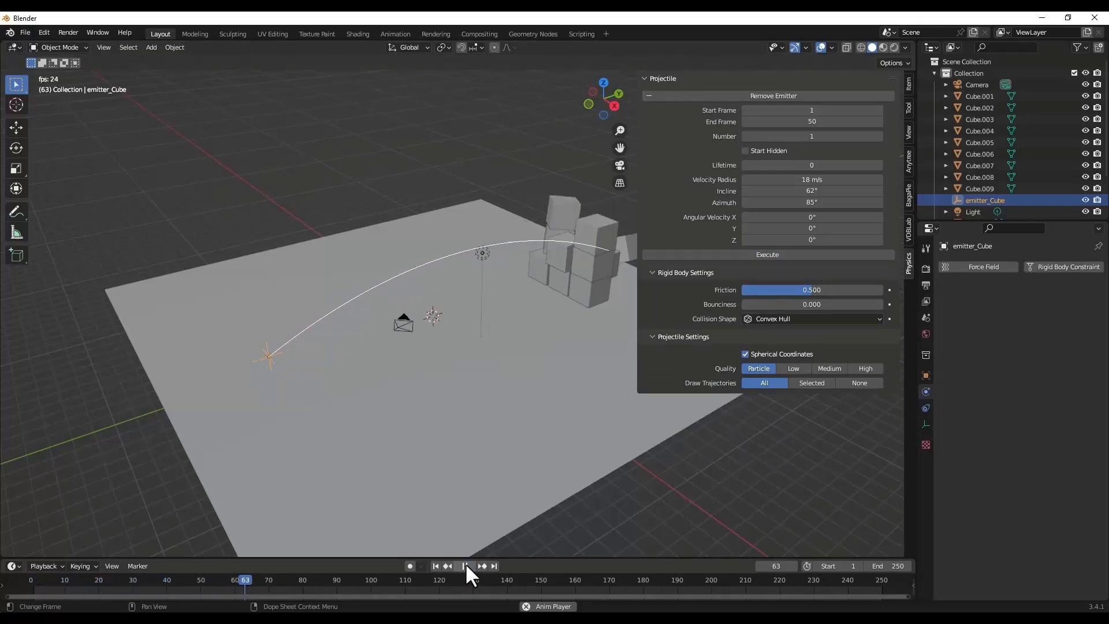
click(466, 565)
click(435, 566)
middle_drag(400, 383, 446, 349)
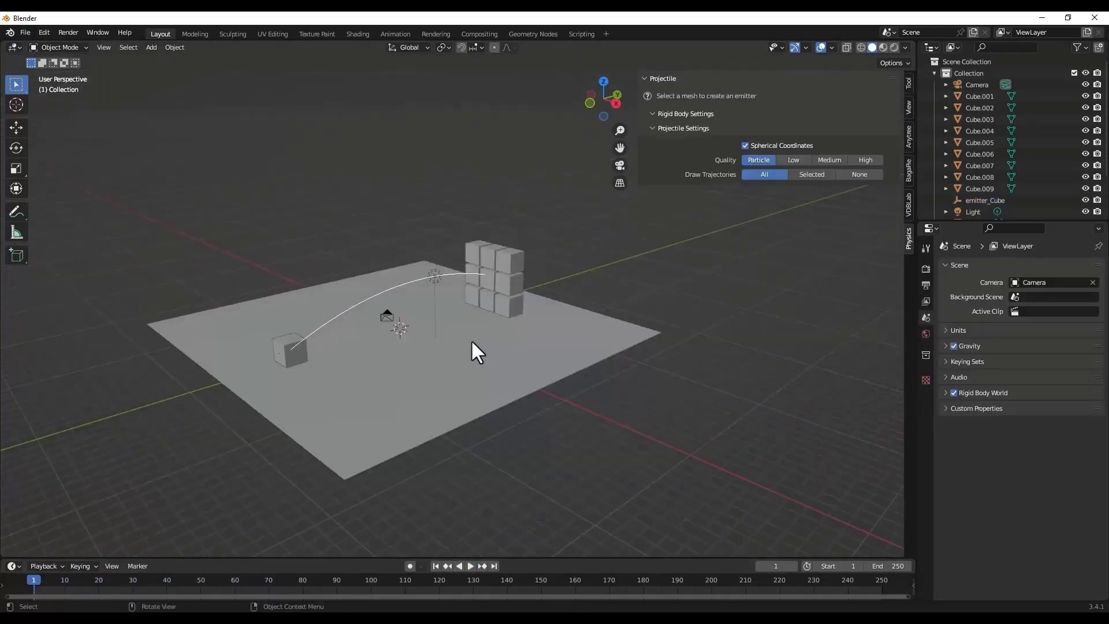
Select emitter_Cube and play the current single-cube shot, then rewind to frame 1
scroll(456, 342, down, 3)
scroll(457, 349, up, 2)
middle_drag(453, 349, 383, 362)
click(343, 347)
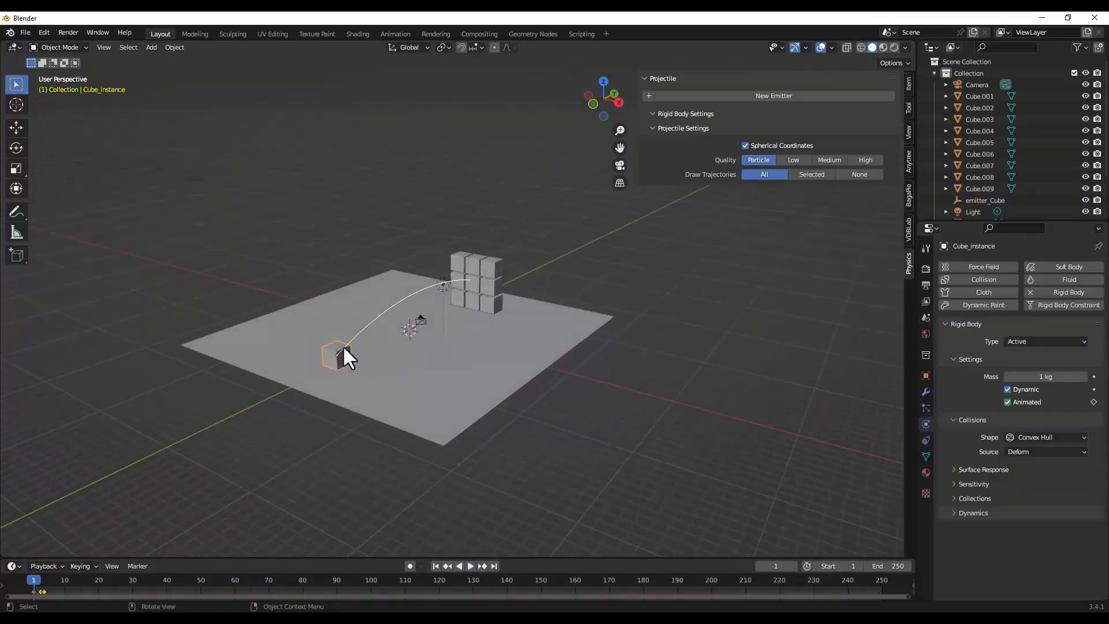
scroll(1004, 154, down, 2)
click(985, 176)
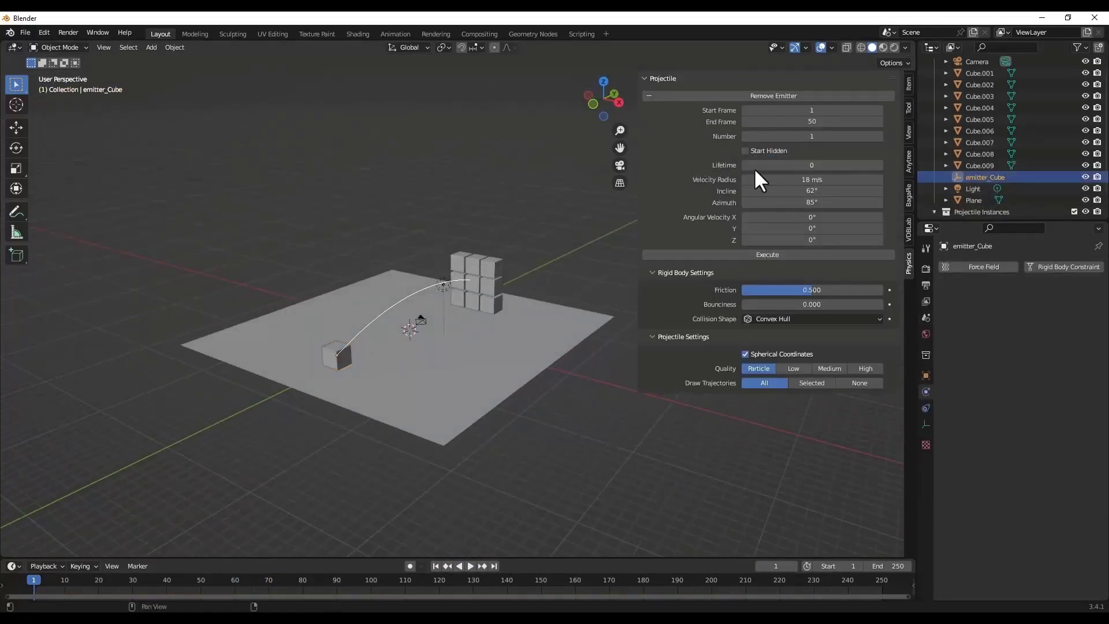
middle_drag(401, 332, 407, 321)
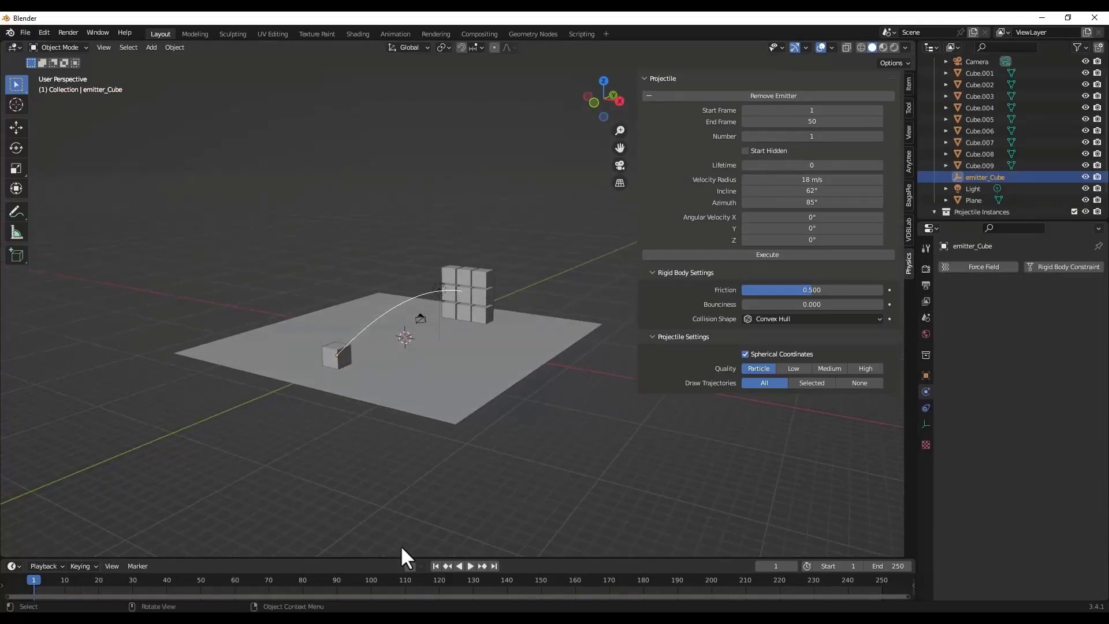
click(470, 566)
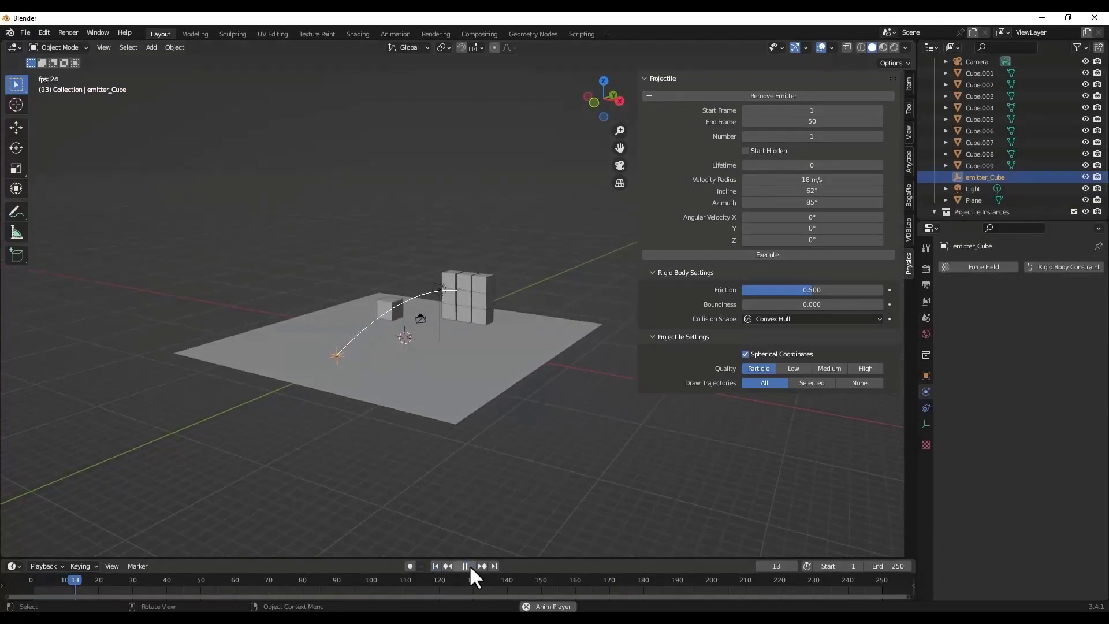
click(435, 567)
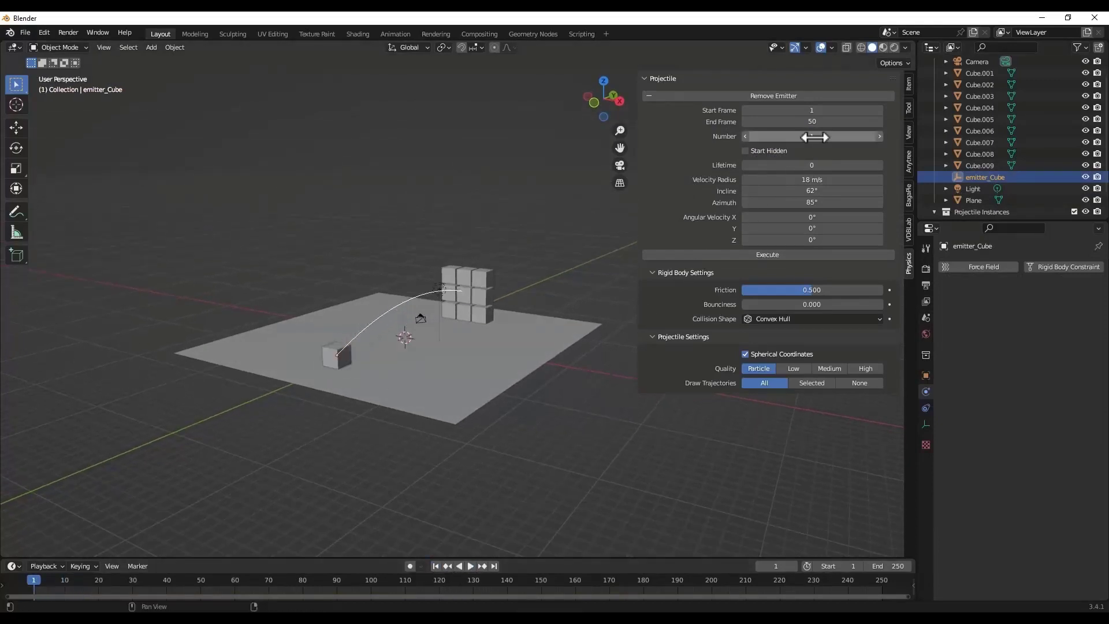
Set the projectile Number to 10, Execute, and play to watch ten cubes fly
text(0)
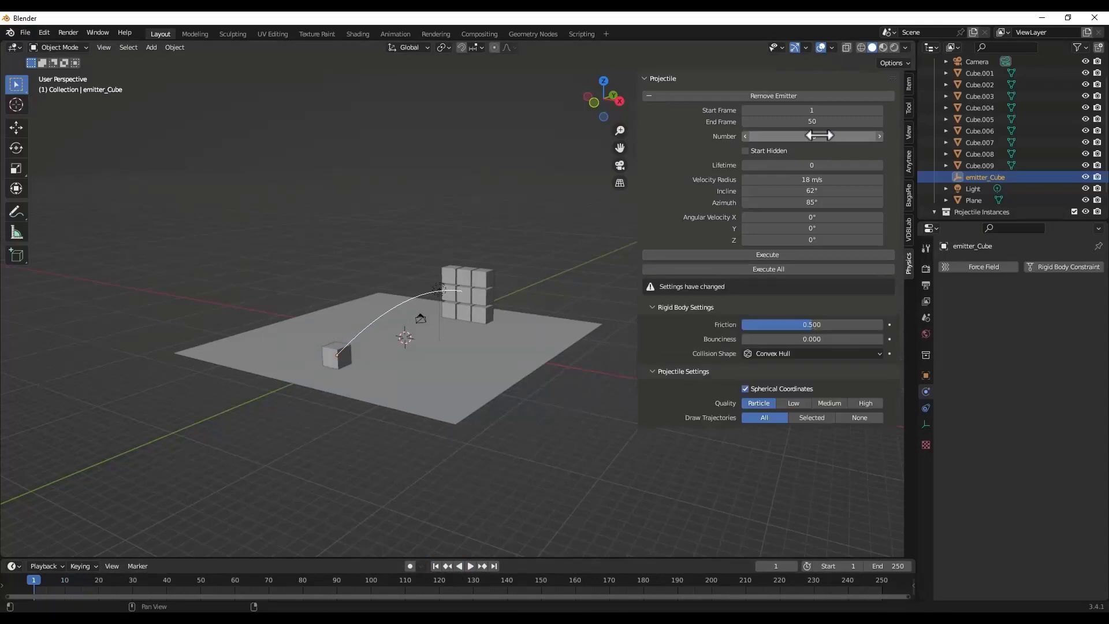
key(Return)
click(766, 255)
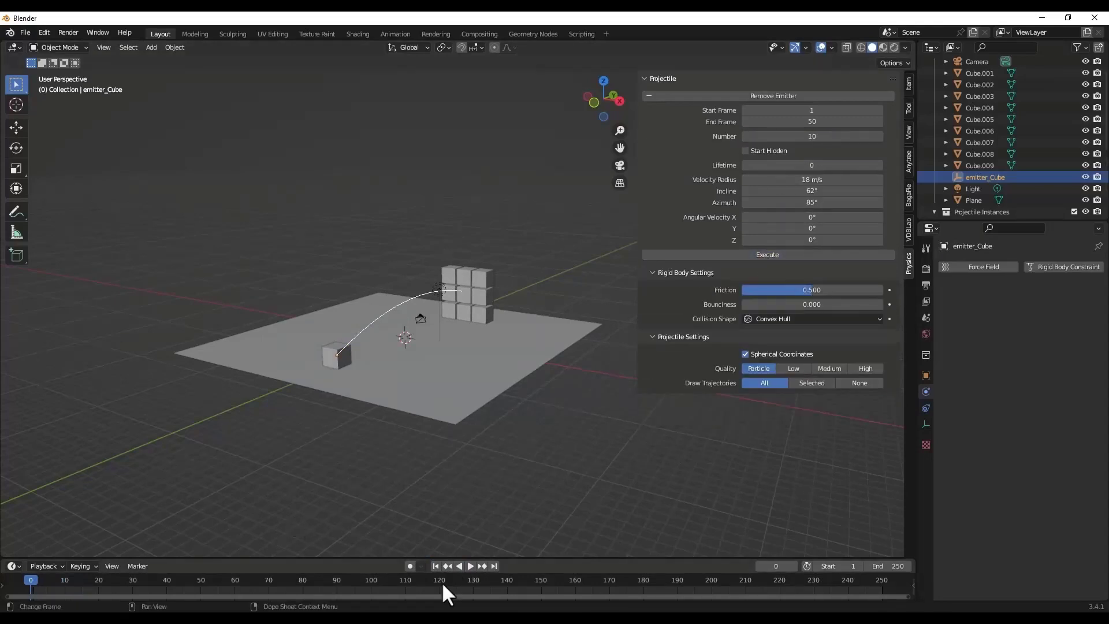
scroll(443, 357, up, 3)
middle_drag(482, 320, 464, 539)
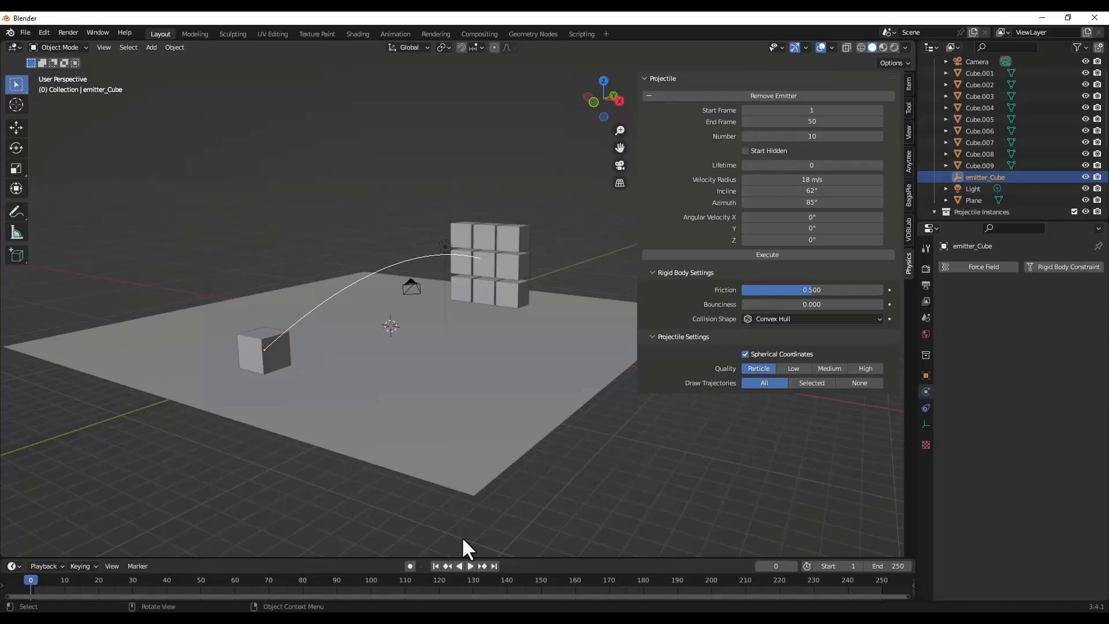
click(471, 566)
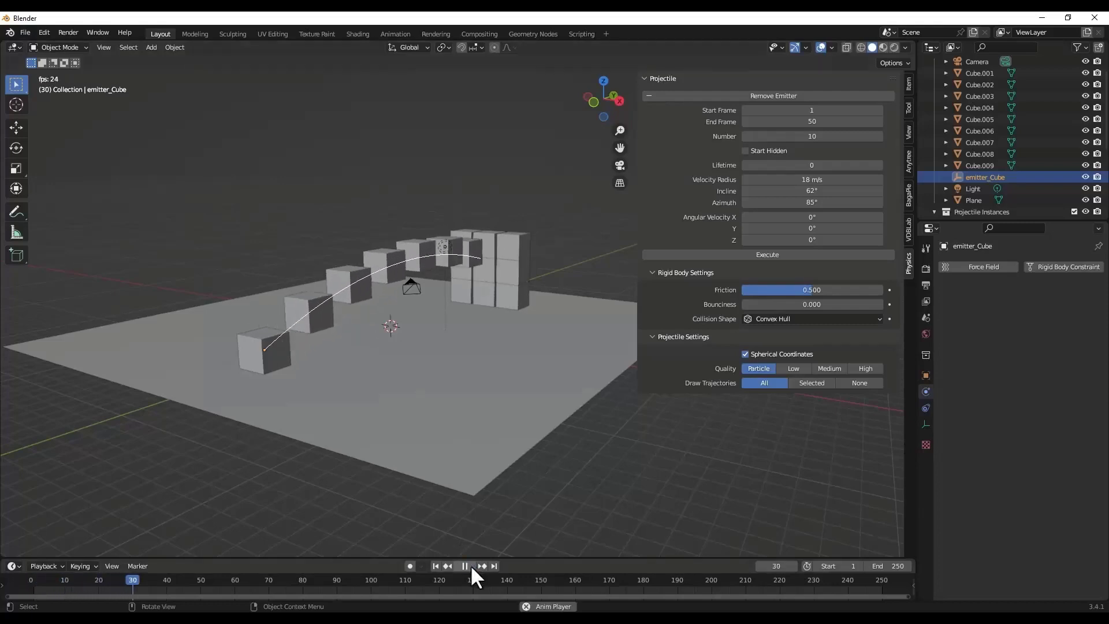
Move the emitter to X -2.47 m and keyframe its location at frame 1
key(Escape)
middle_drag(438, 386, 456, 196)
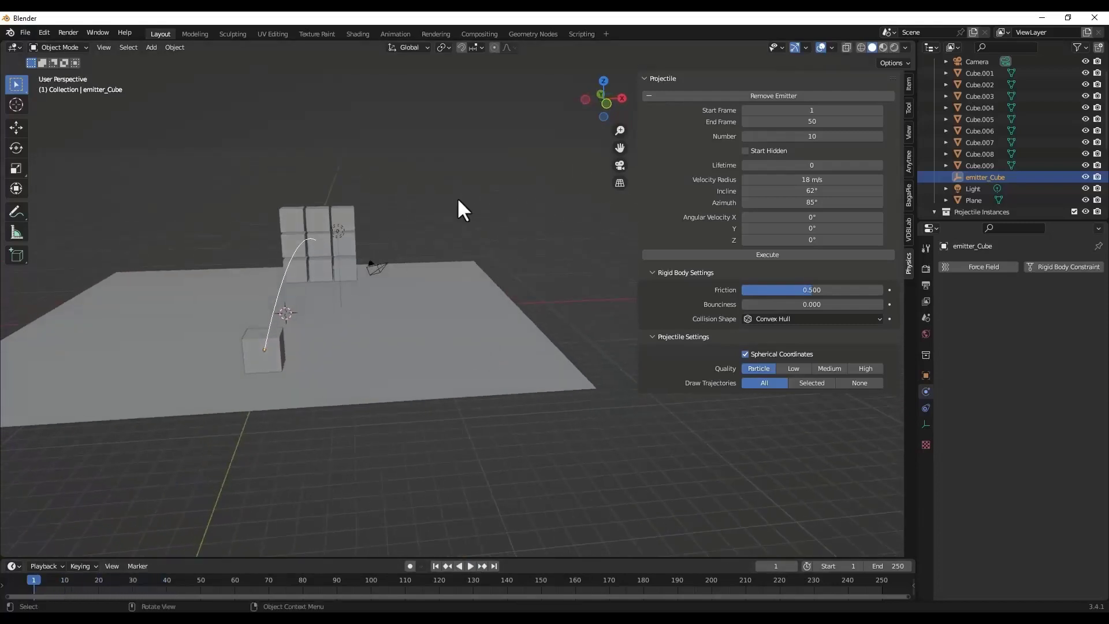
scroll(1085, 192, up, 1)
scroll(1006, 153, down, 1)
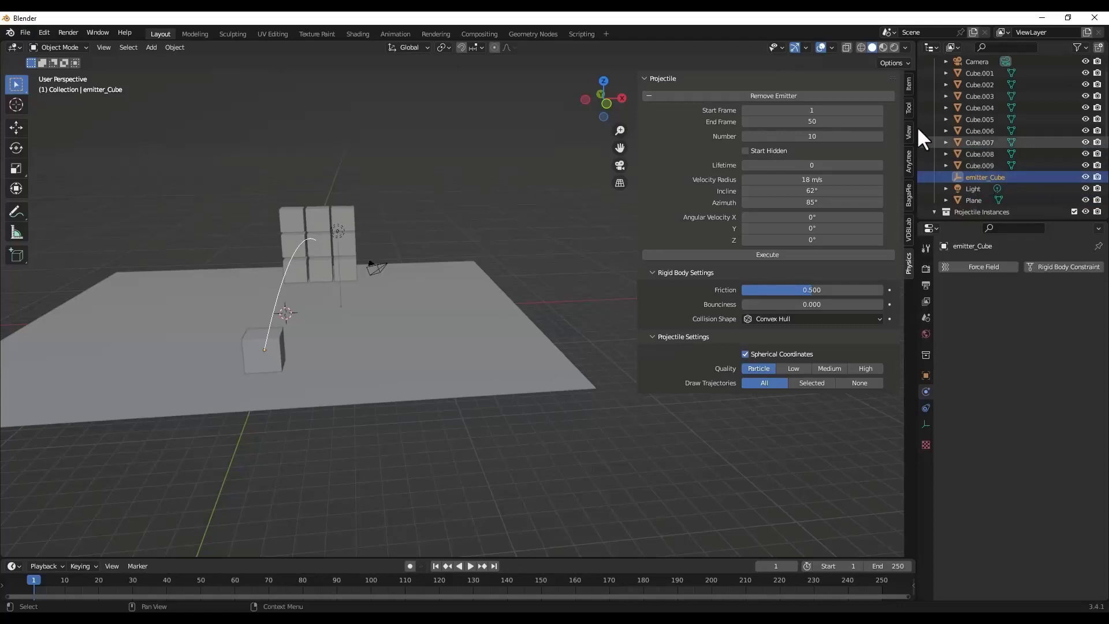
click(908, 85)
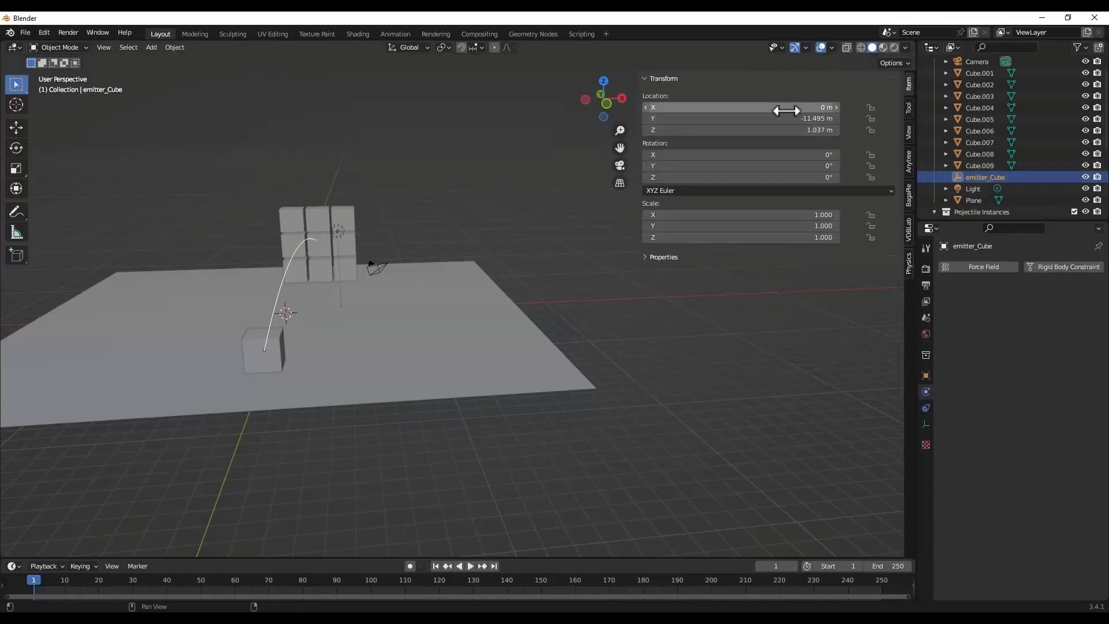
drag(787, 110, 742, 110)
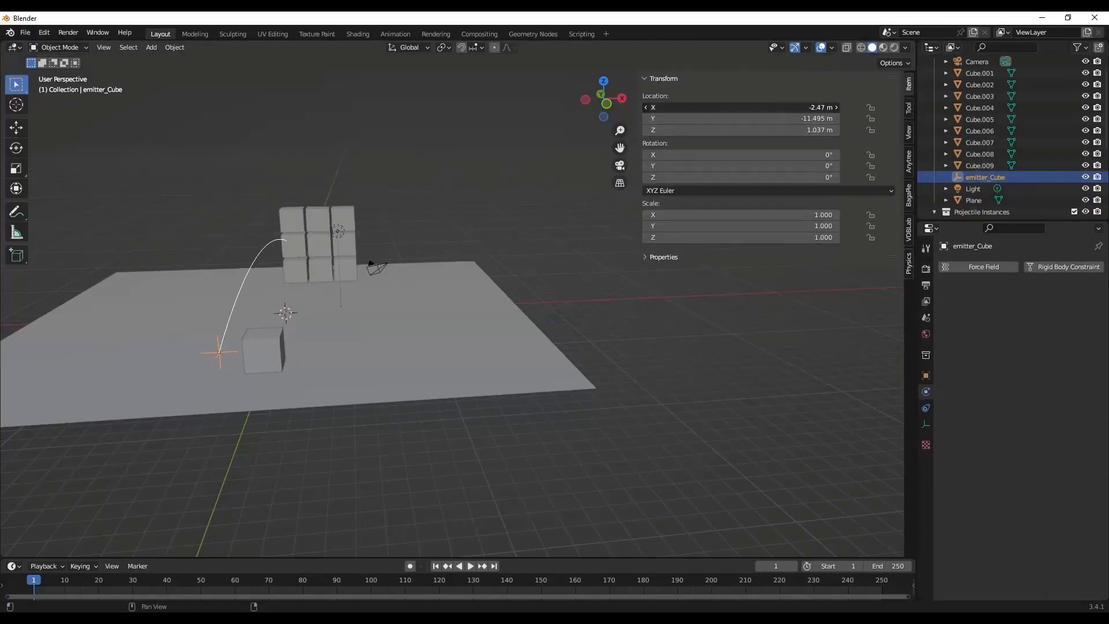
right_click(786, 108)
click(781, 108)
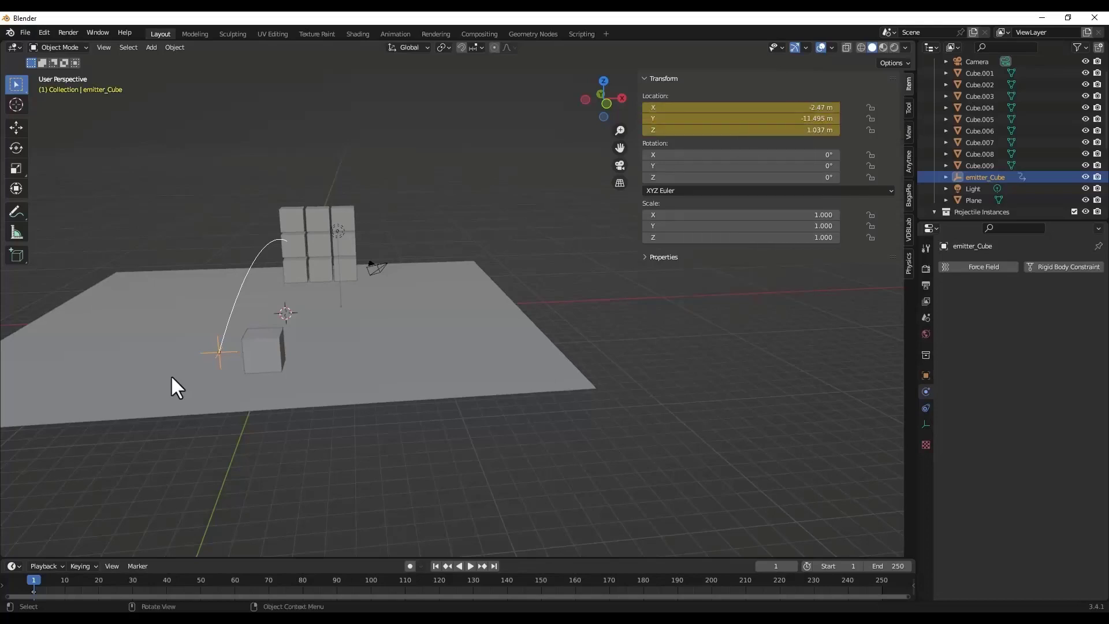
At frame 30, move the emitter to X 3.89 m and keyframe its location
drag(39, 575, 133, 581)
drag(788, 107, 838, 107)
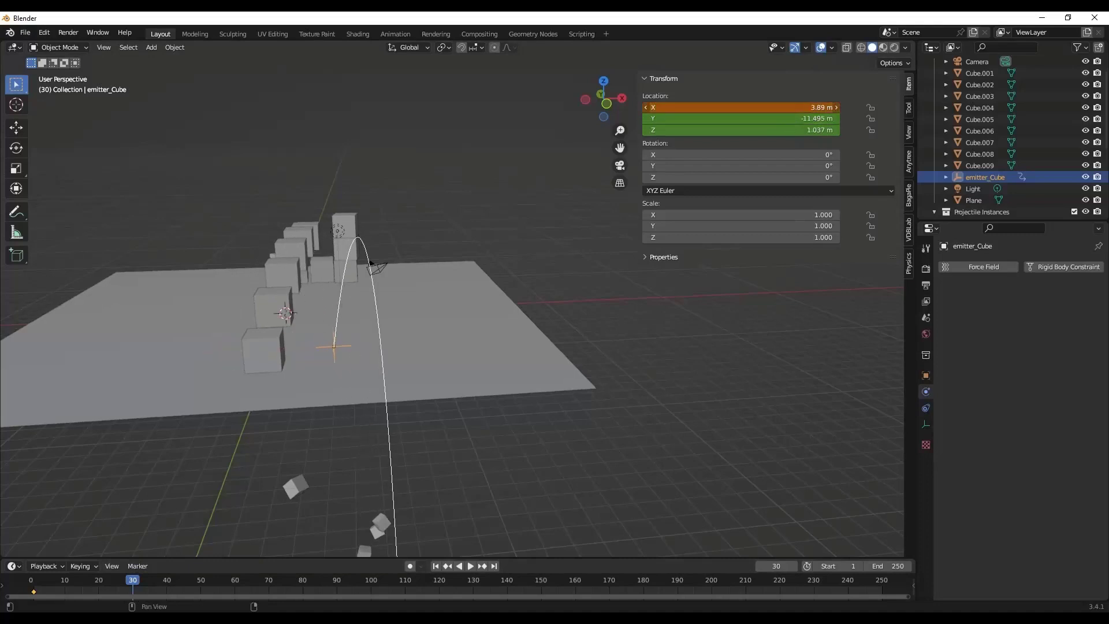
right_click(783, 109)
click(749, 112)
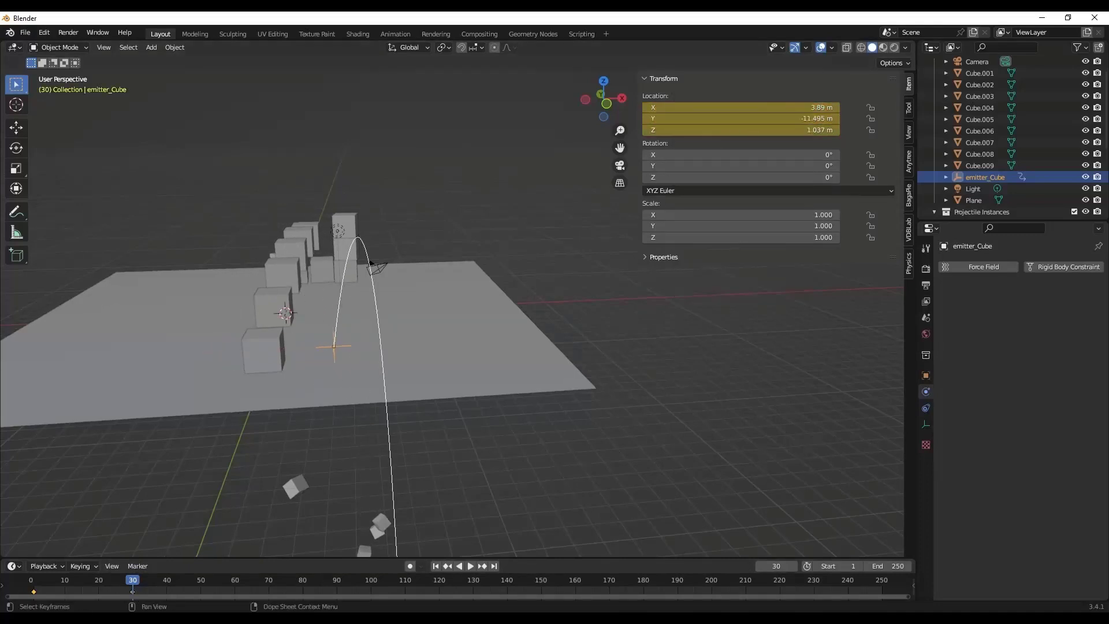
Scrub and play the timeline to check the emitter sliding along X
drag(125, 574, 31, 589)
click(435, 565)
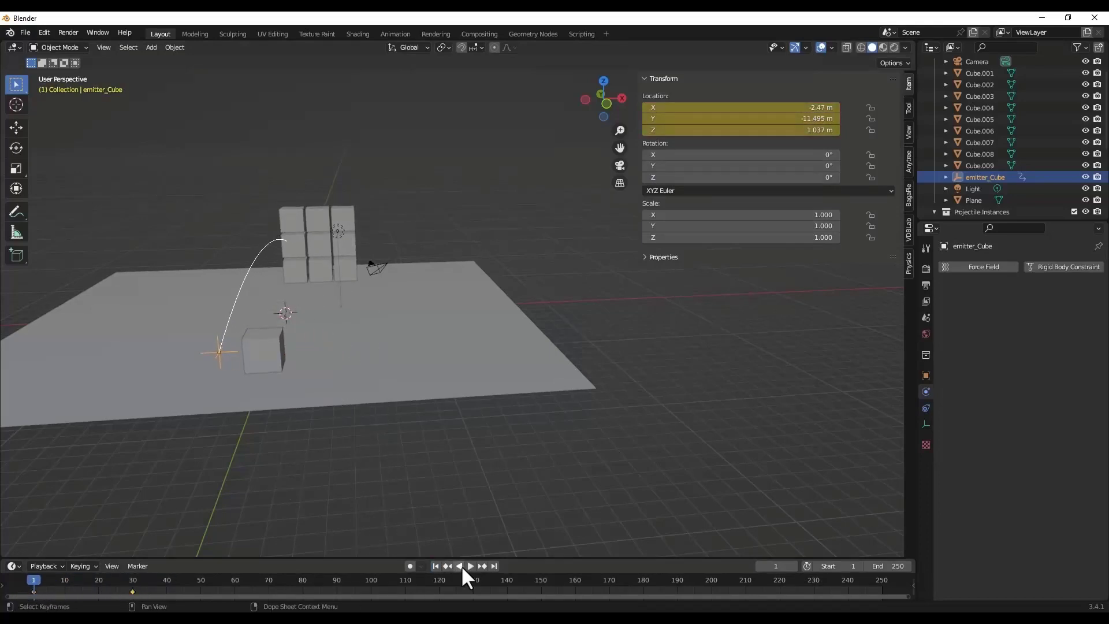
click(470, 566)
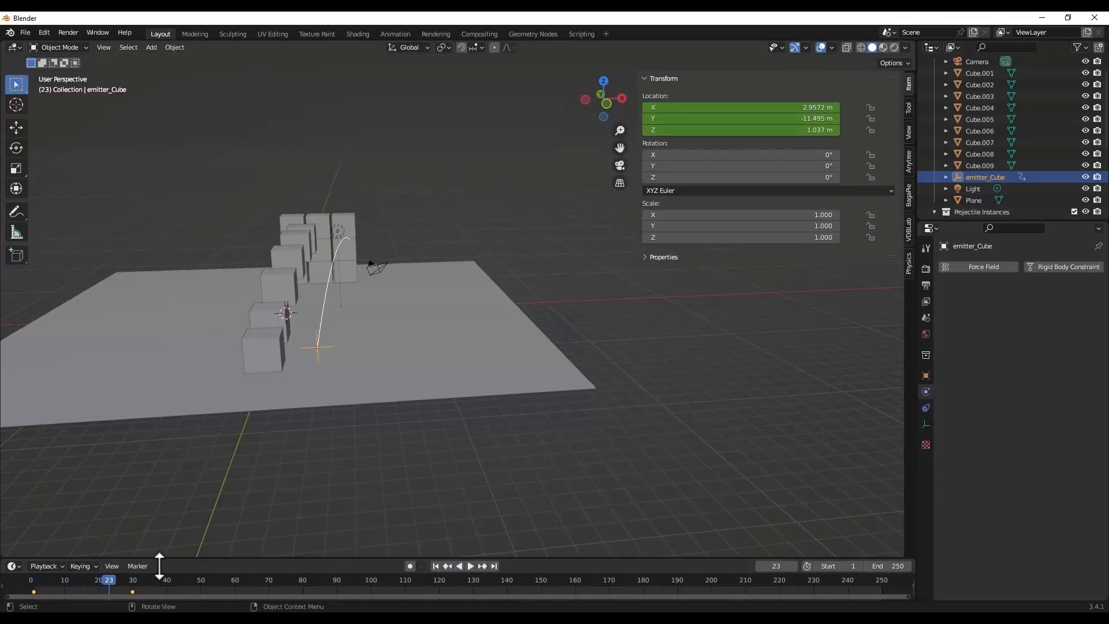
drag(109, 580, 30, 577)
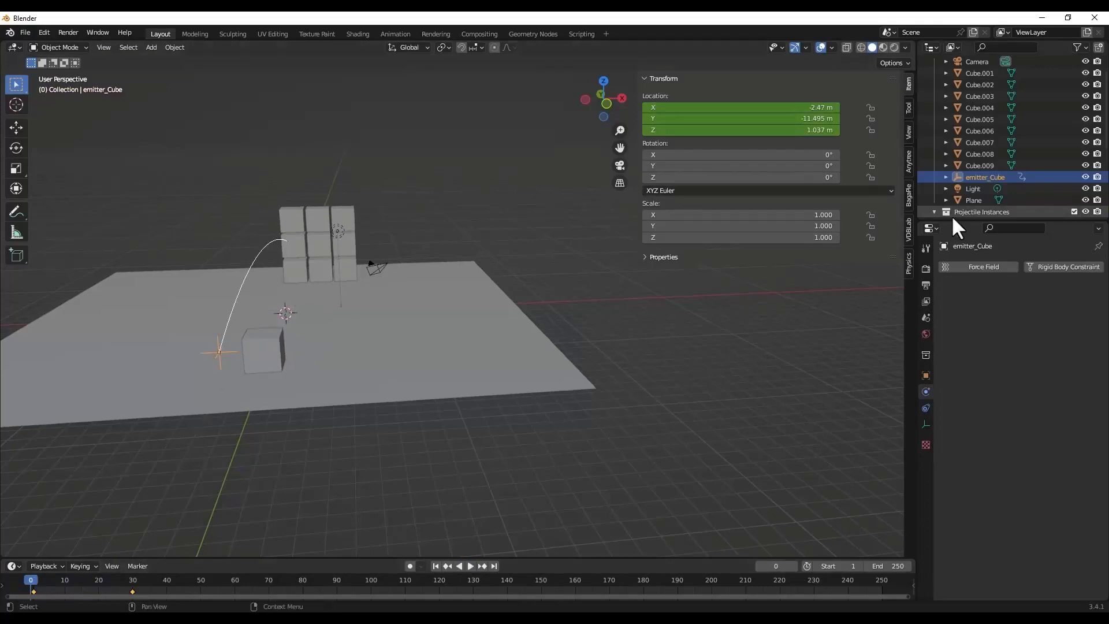
Regenerate the projectiles for the moving emitter and play the simulation once
click(907, 264)
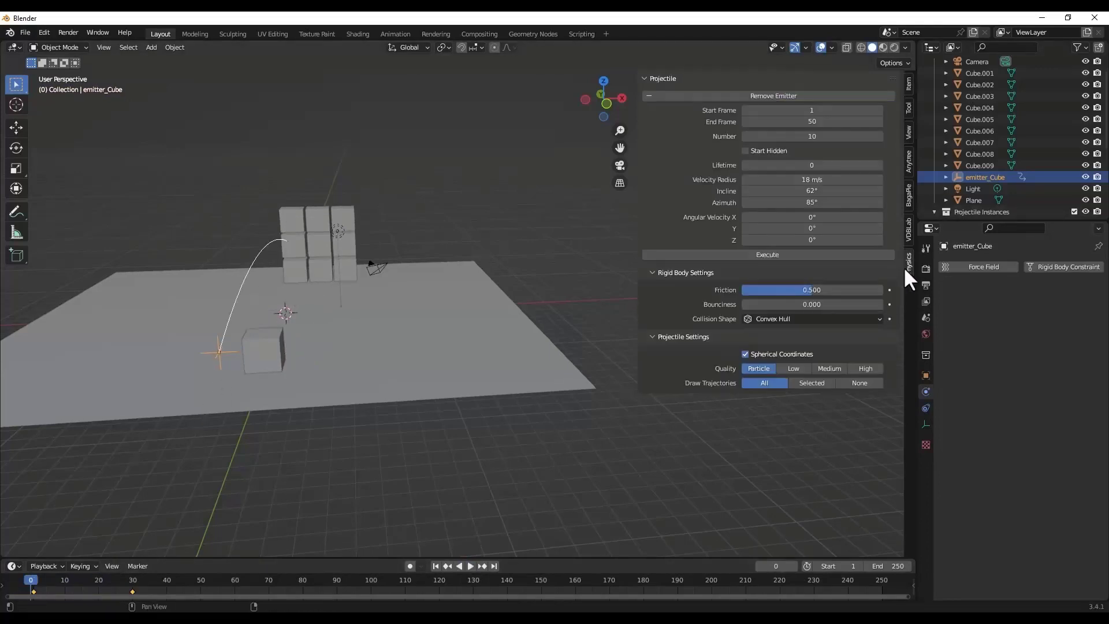
click(778, 255)
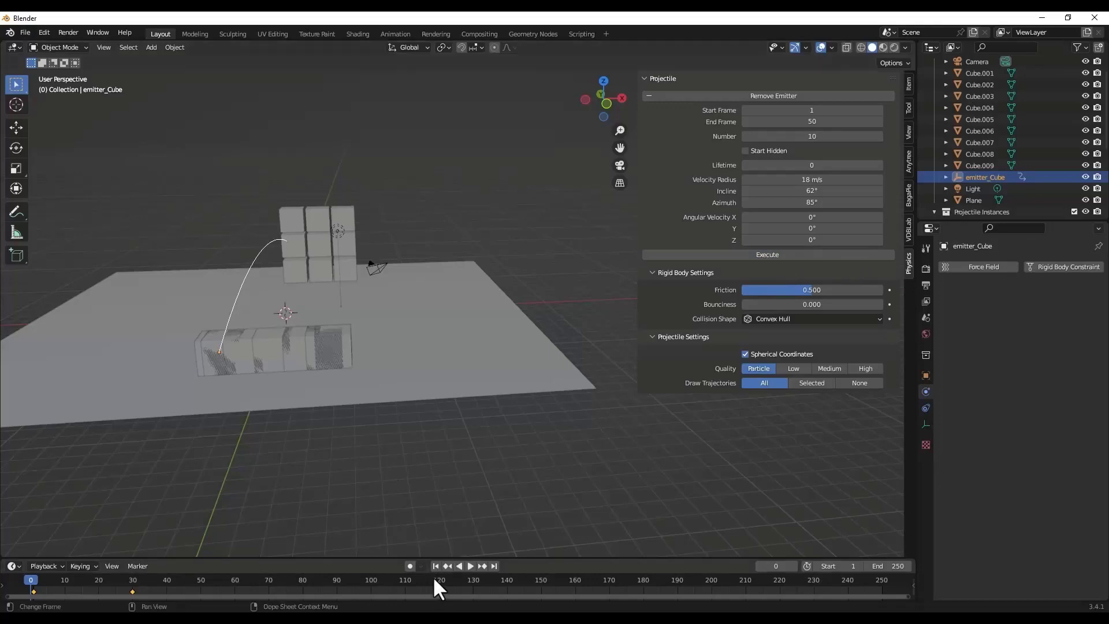
click(469, 566)
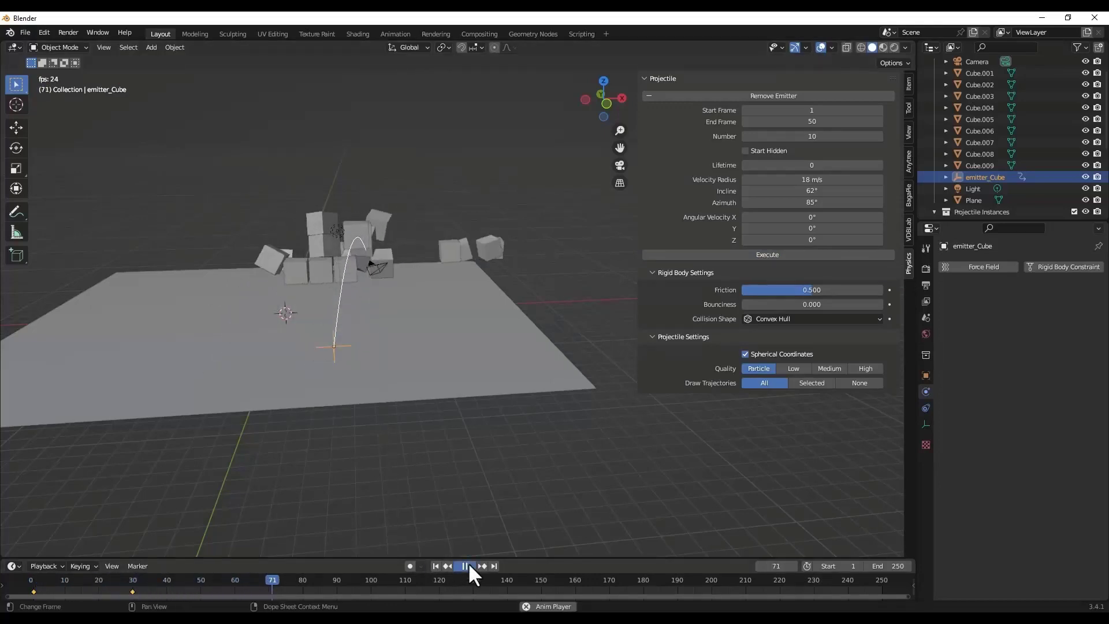
click(466, 565)
click(436, 566)
Replay the cubes hitting the box stack twice, resetting to frame 1 after each run
click(470, 564)
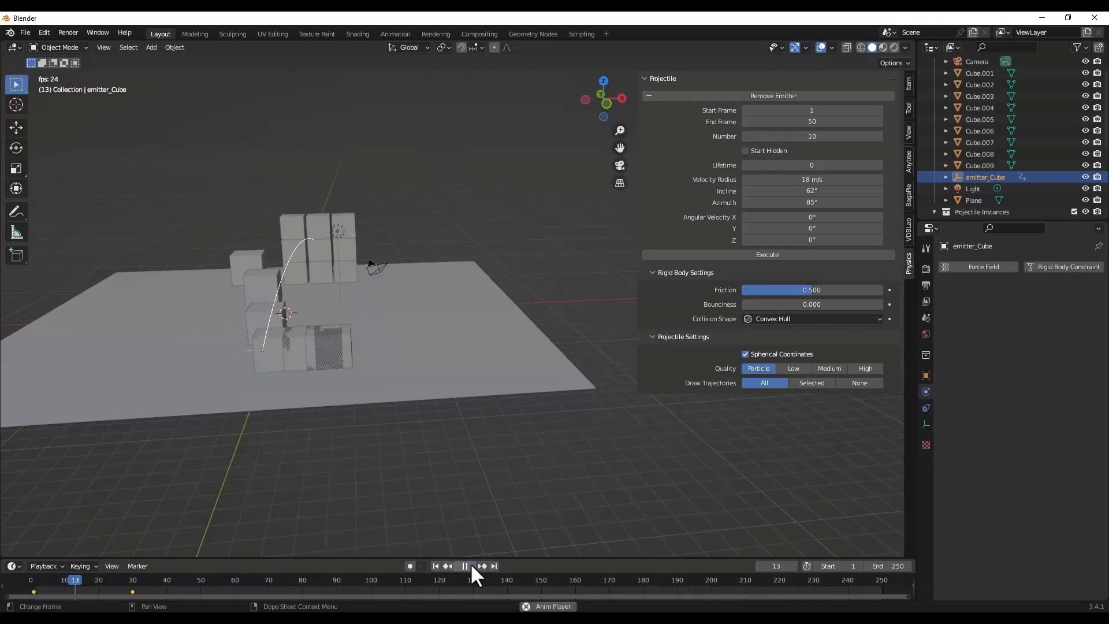
click(470, 566)
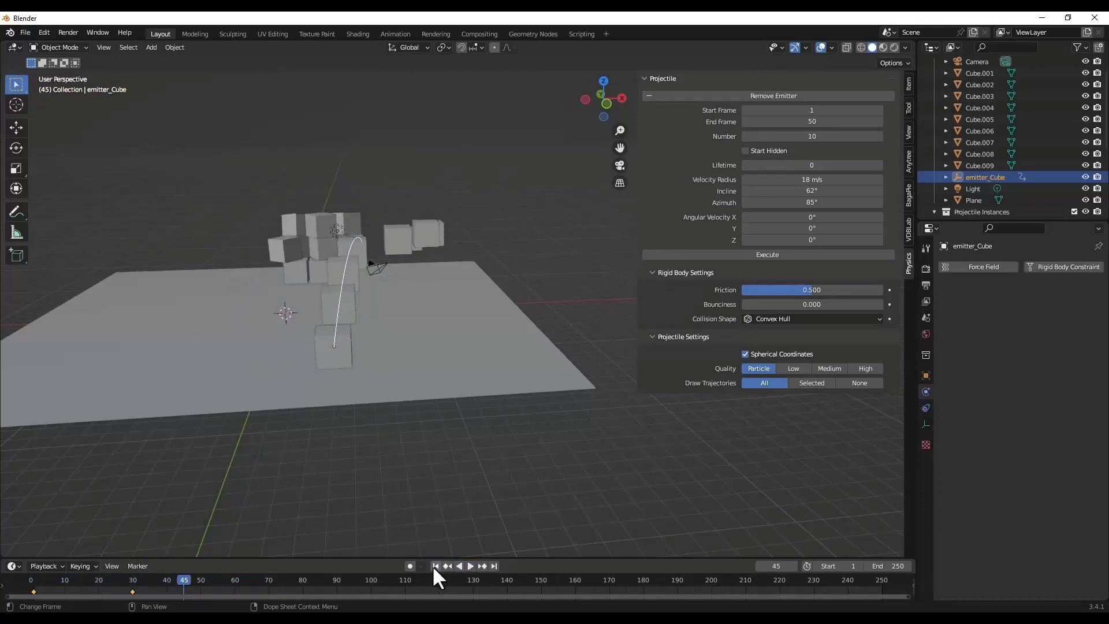
click(435, 566)
click(467, 564)
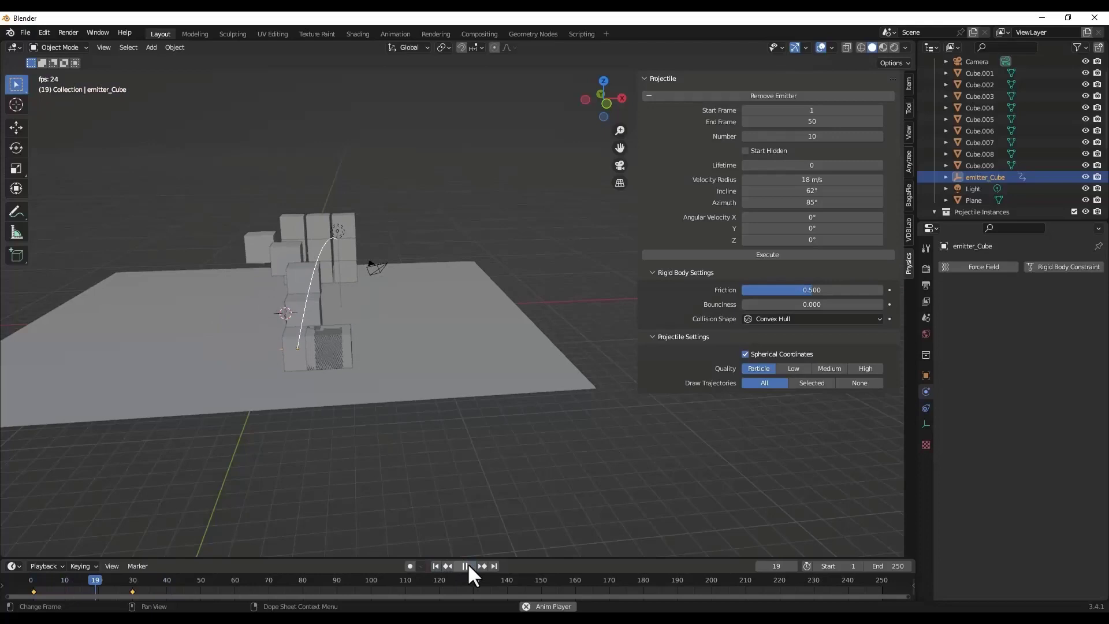
click(467, 564)
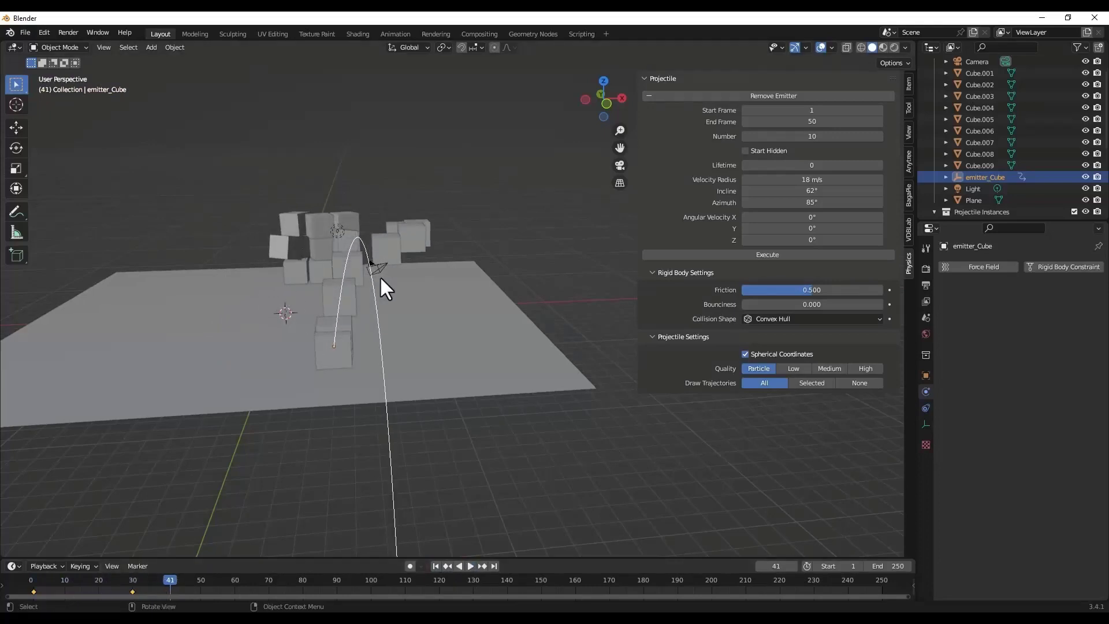
click(435, 566)
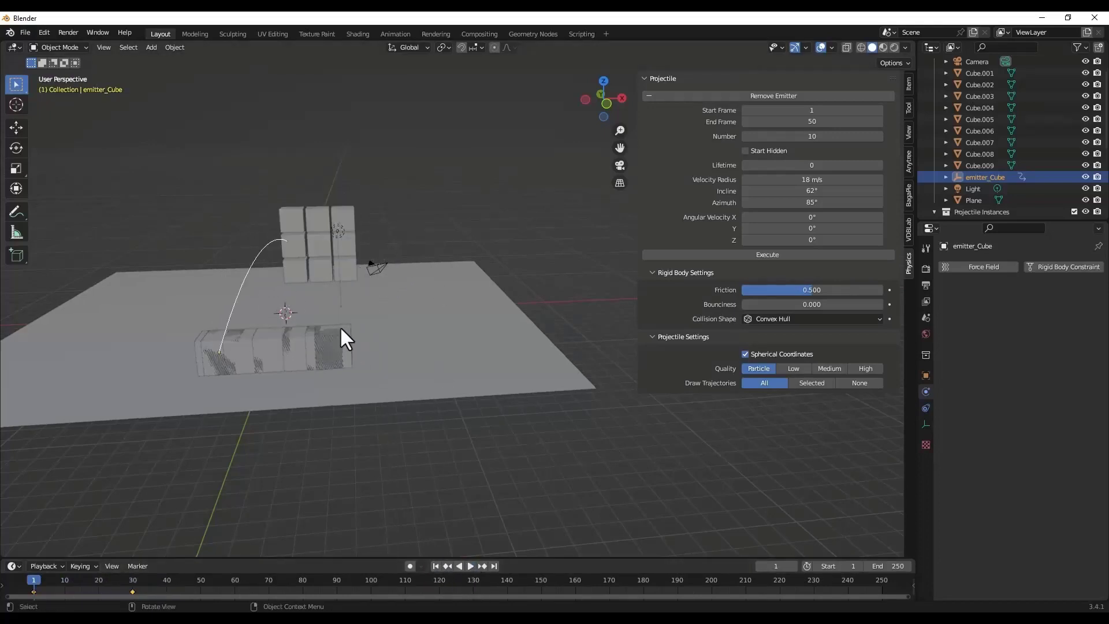
Enable Start Hidden, rebuild the projectiles with Execute All, and play to check the firing
click(745, 151)
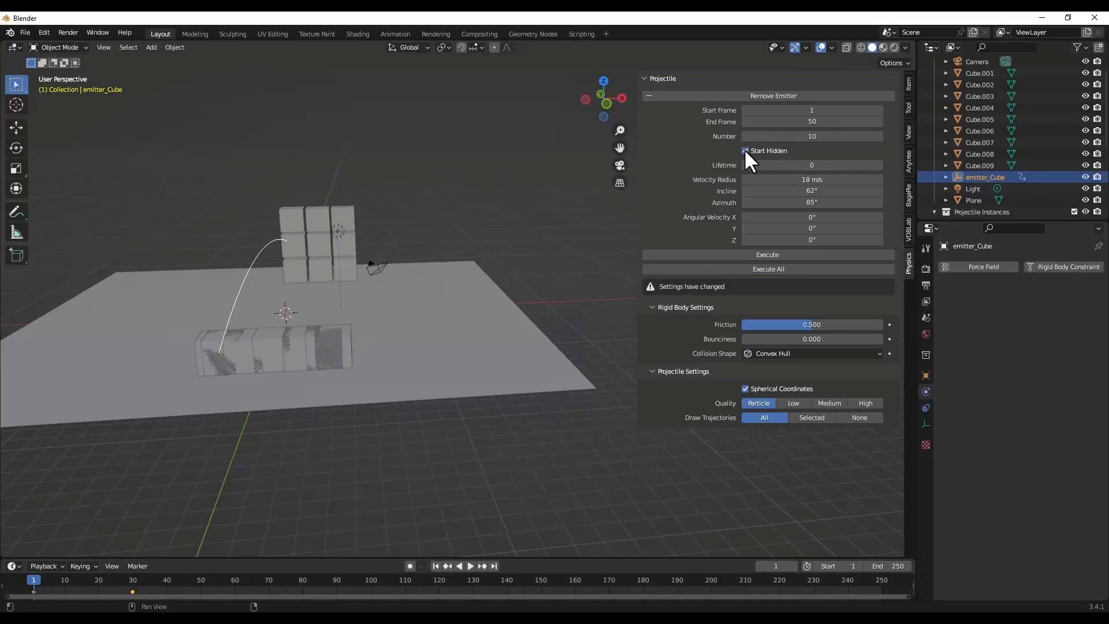
click(773, 266)
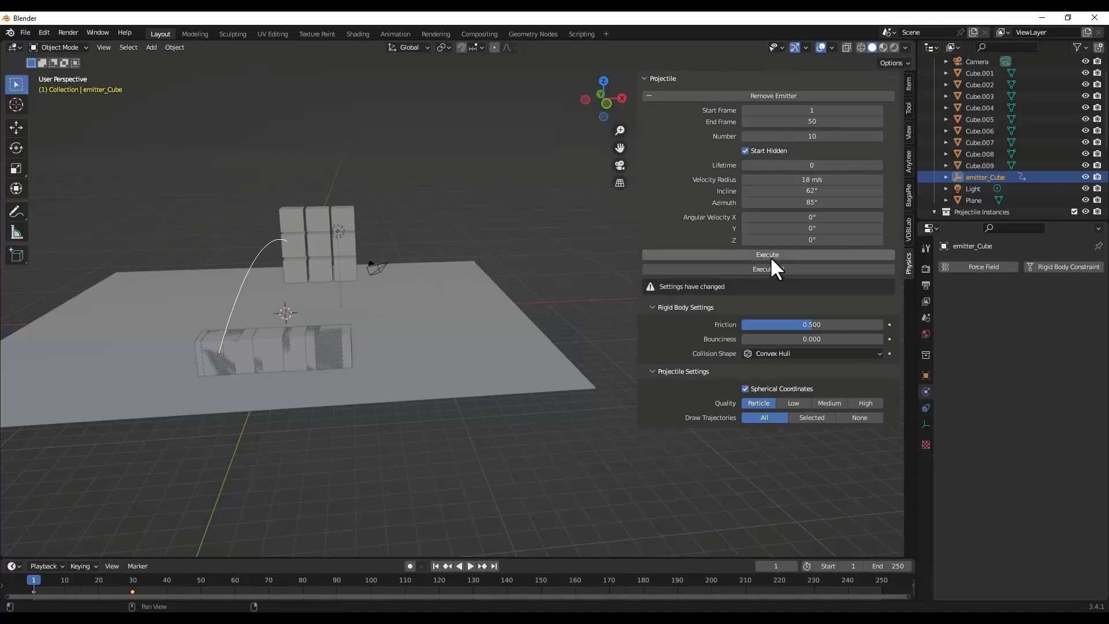
click(471, 566)
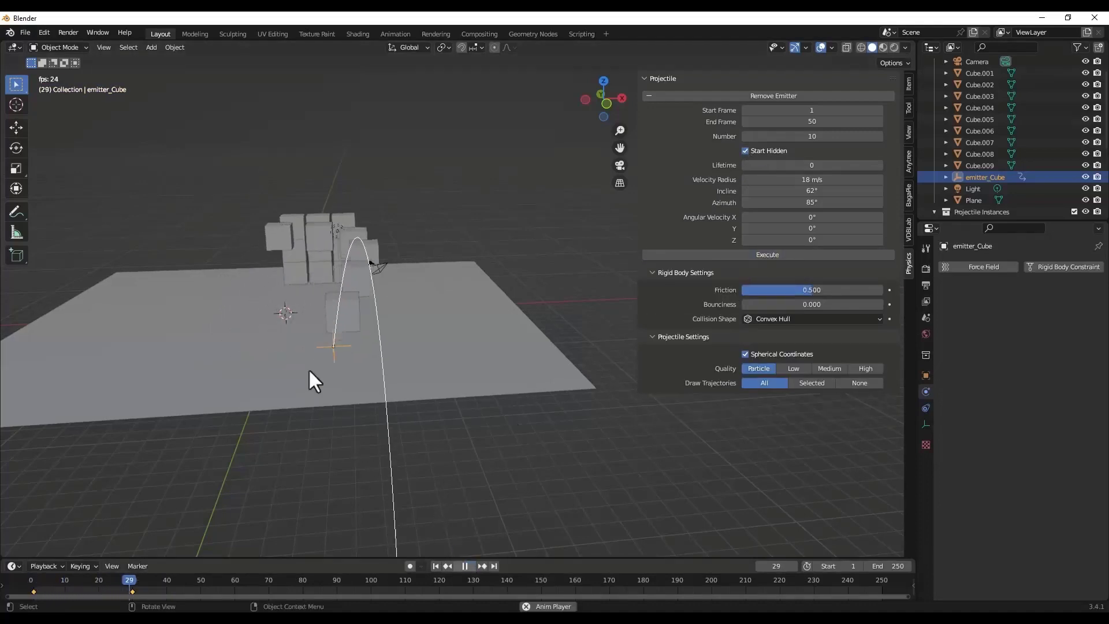
key(space)
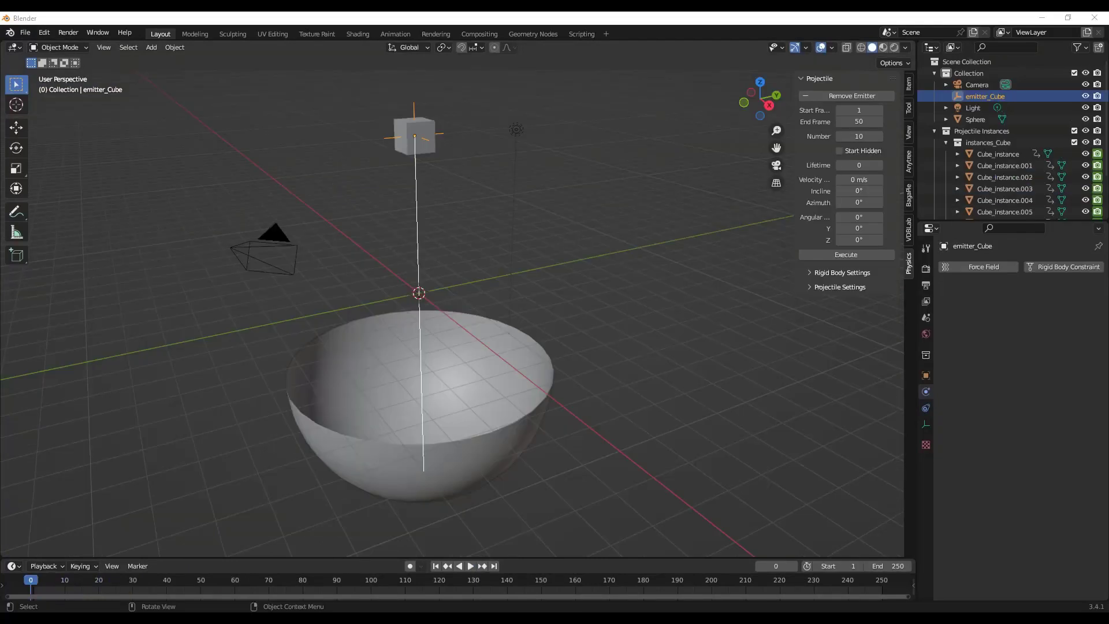
middle_drag(520, 323, 532, 323)
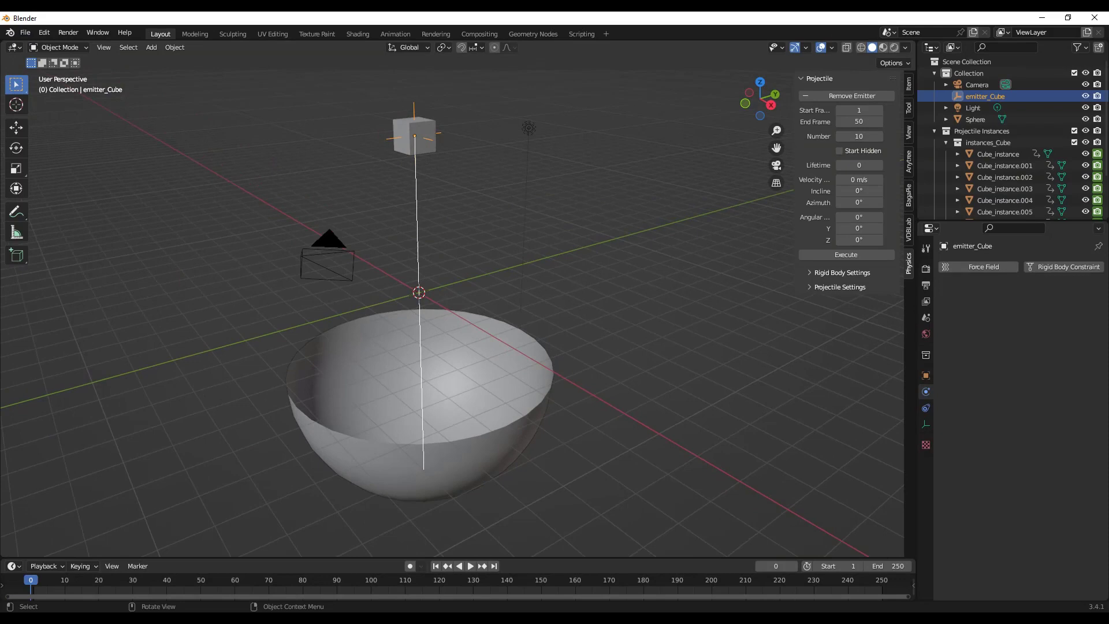
mouse_move(428, 288)
middle_down()
mouse_move(428, 231)
mouse_move(427, 312)
mouse_move(427, 298)
middle_up()
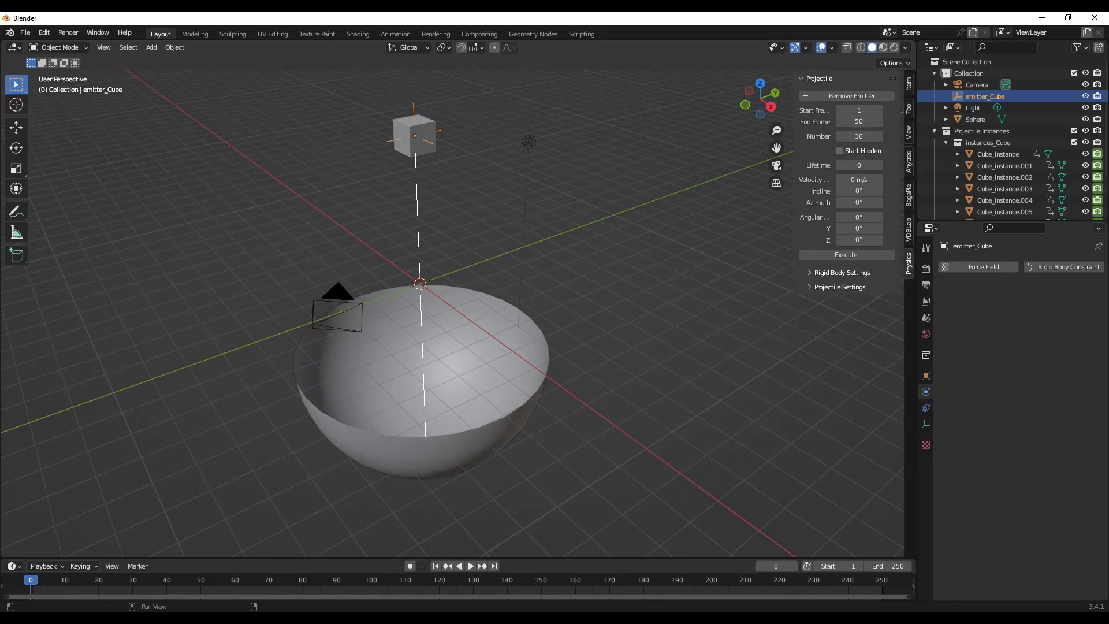
key(space)
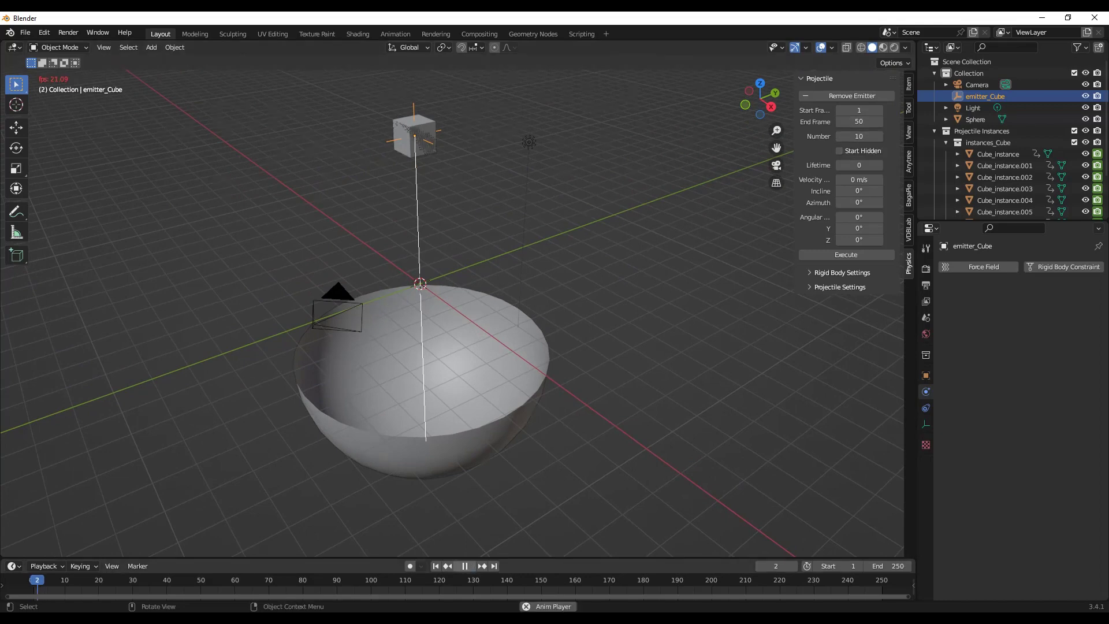
middle_drag(427, 312, 439, 306)
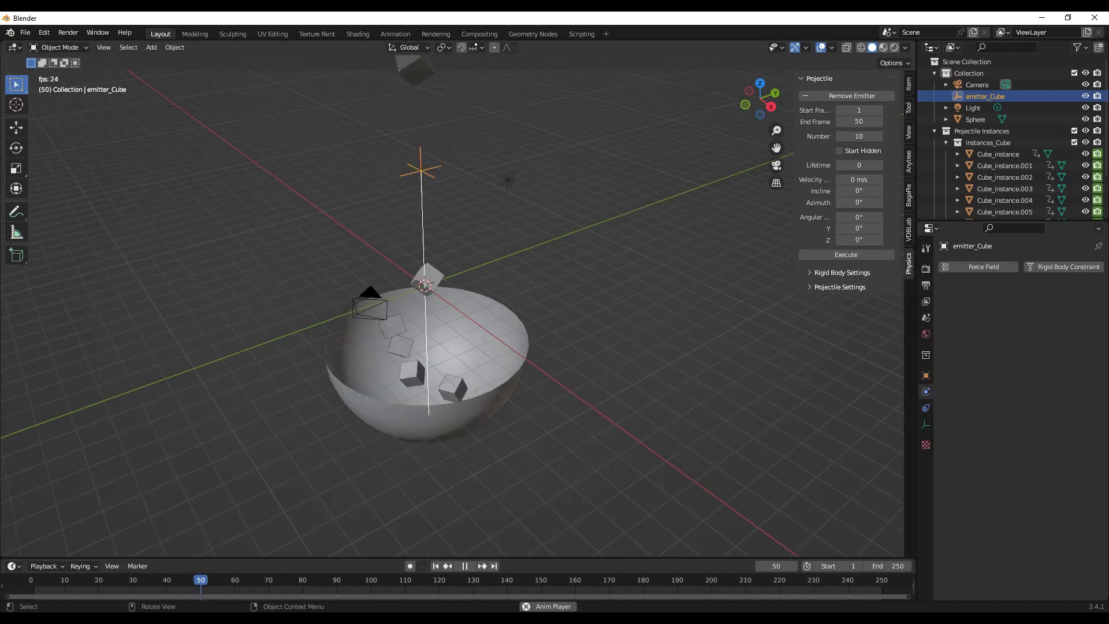
key(shift+Left)
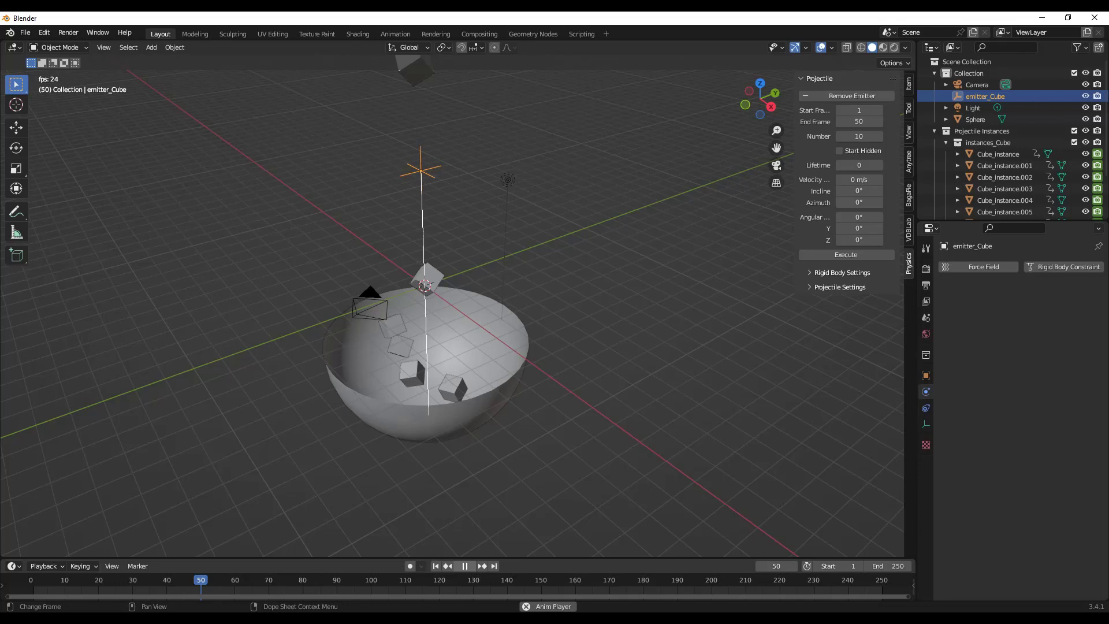
key(space)
middle_drag(439, 323, 432, 313)
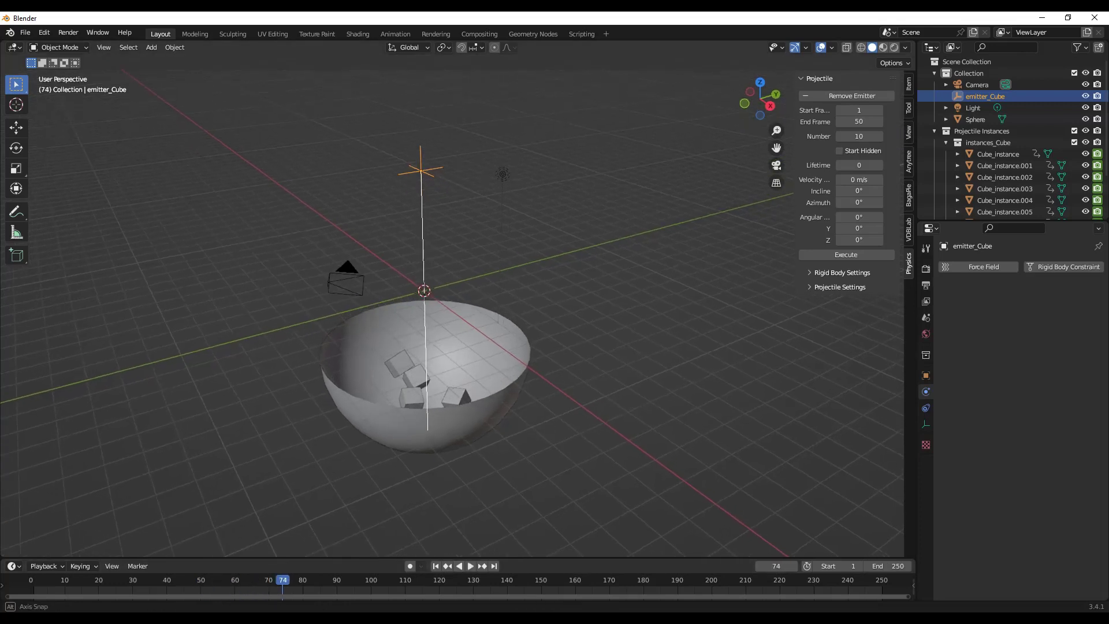
scroll(433, 313, up, 1)
click(436, 566)
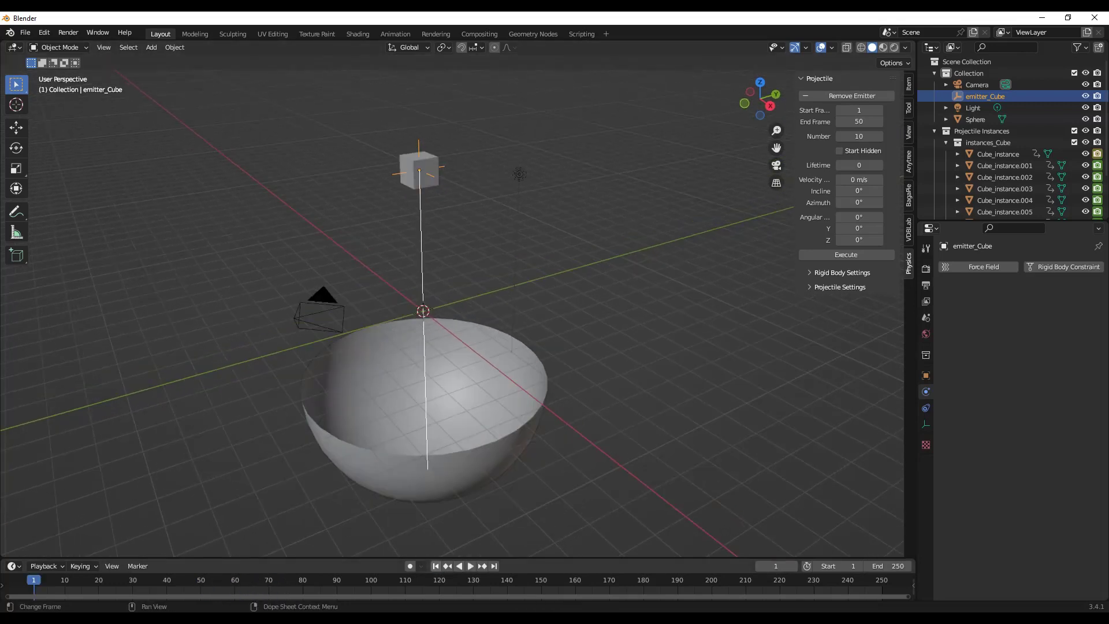
key(space)
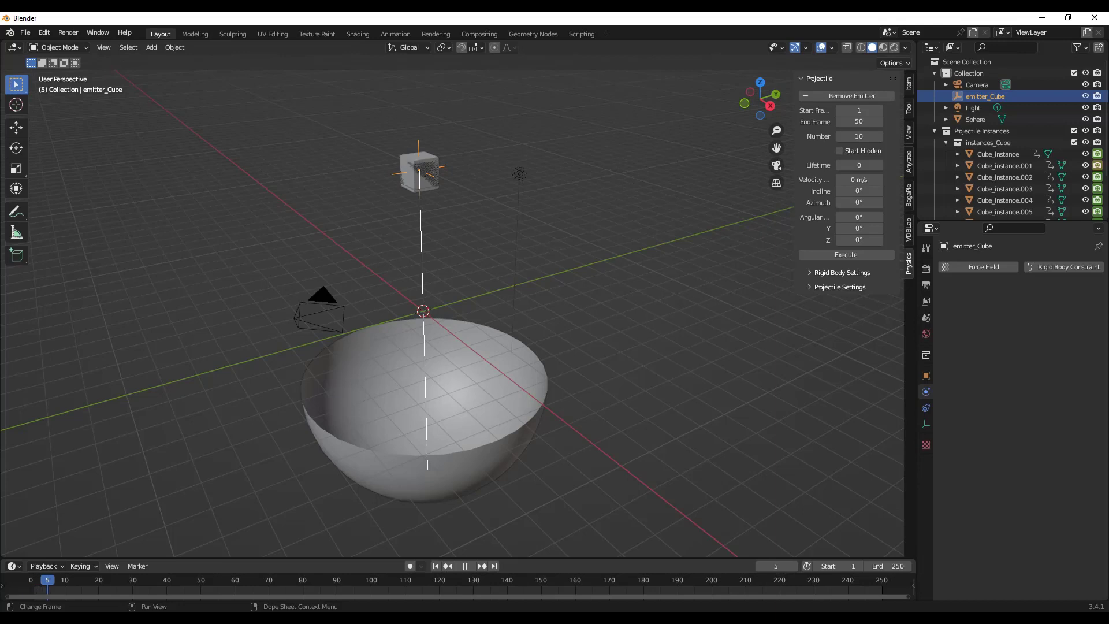
drag(57, 580, 55, 580)
drag(54, 580, 30, 580)
key(space)
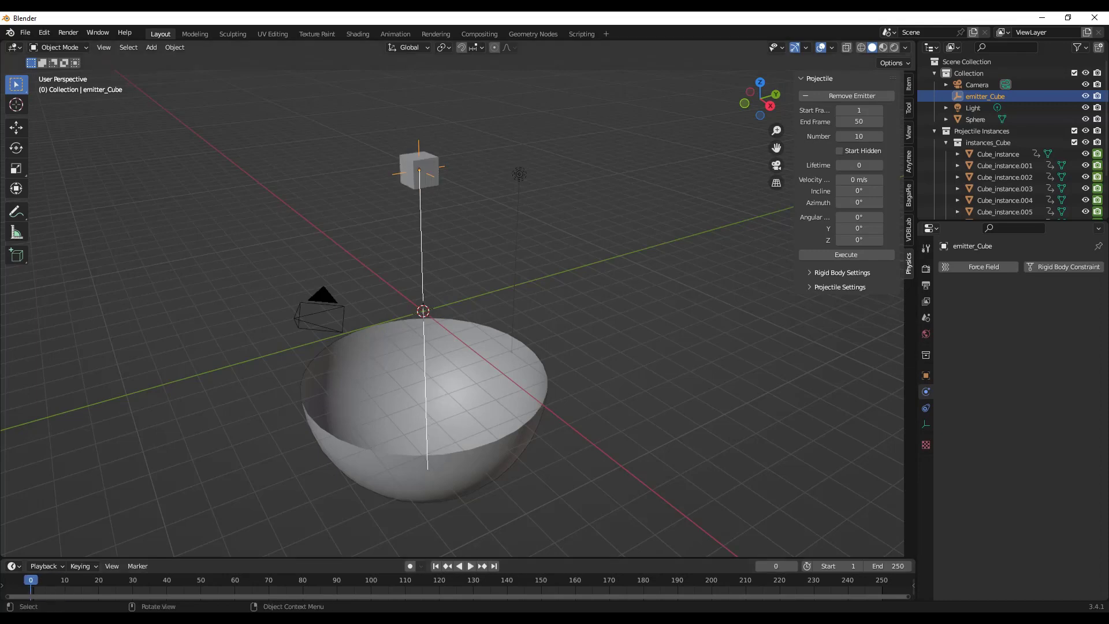
scroll(407, 202, up, 2)
scroll(442, 145, down, 1)
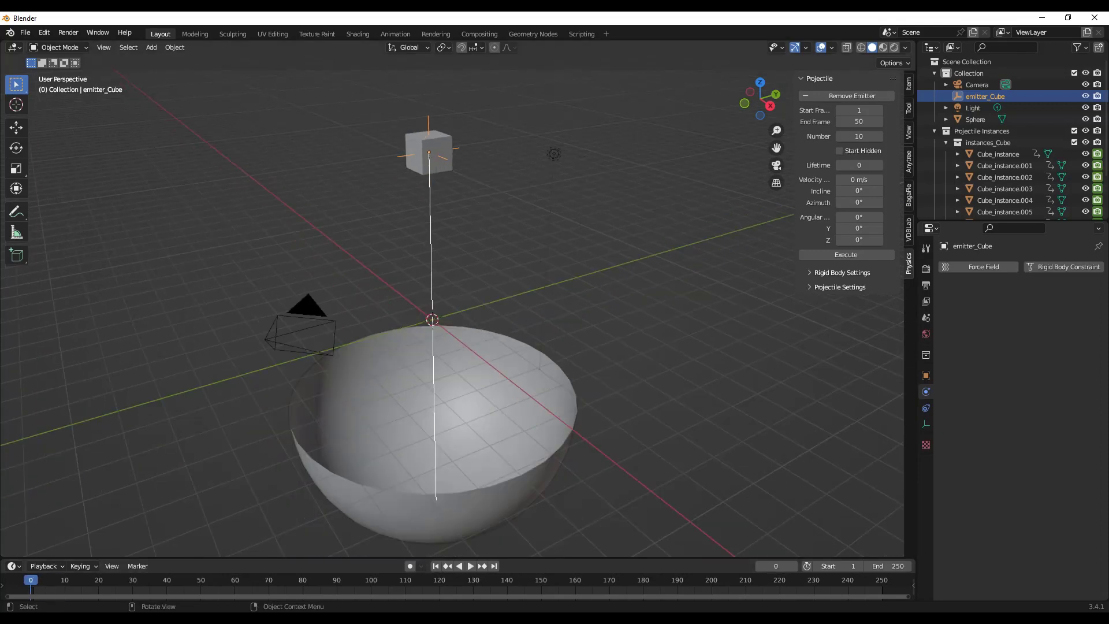
scroll(404, 256, up, 1)
scroll(408, 139, down, 1)
scroll(419, 329, up, 2)
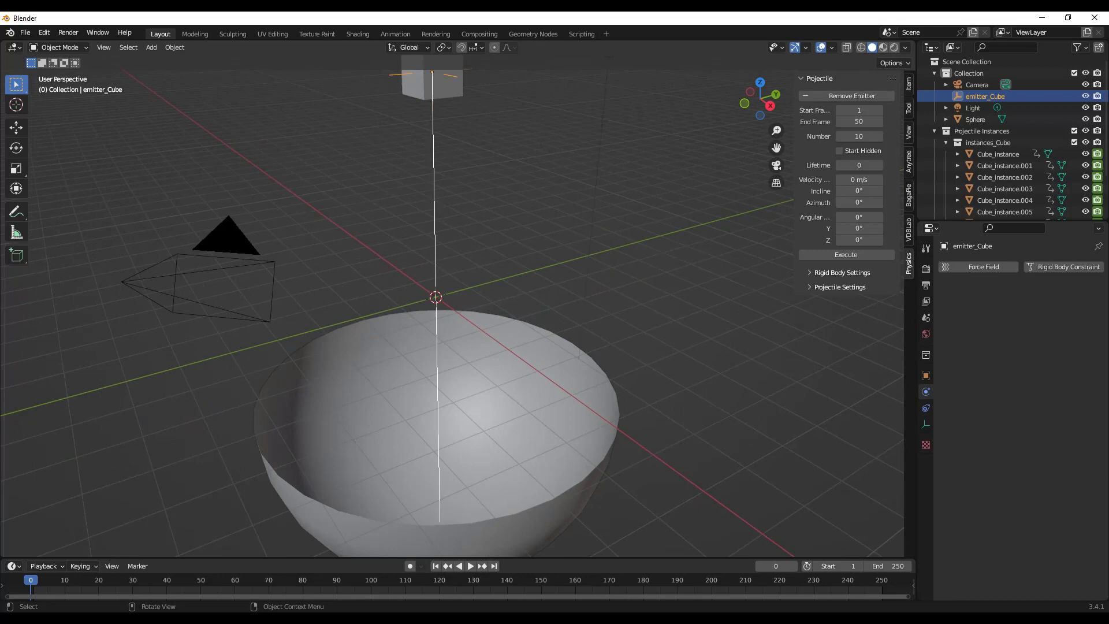
scroll(453, 306, down, 2)
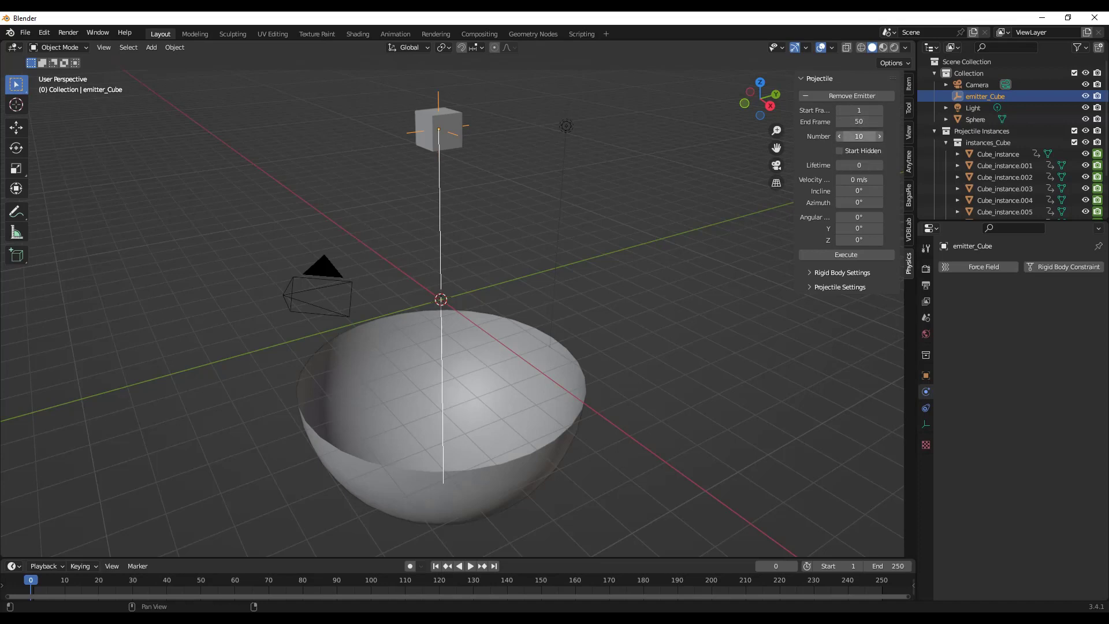
key(space)
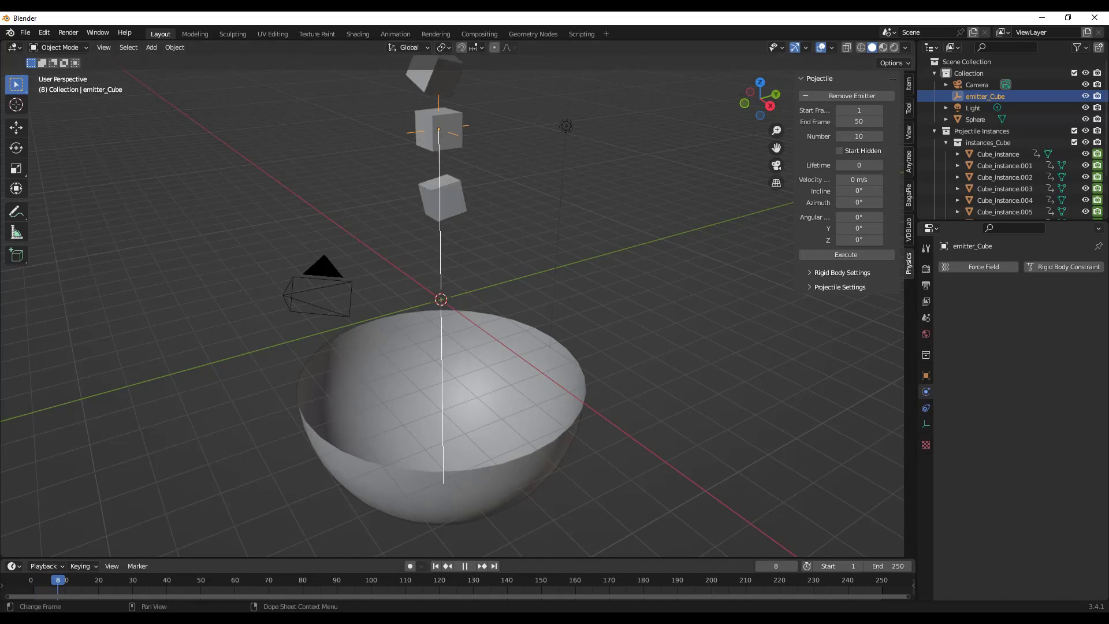
key(Escape)
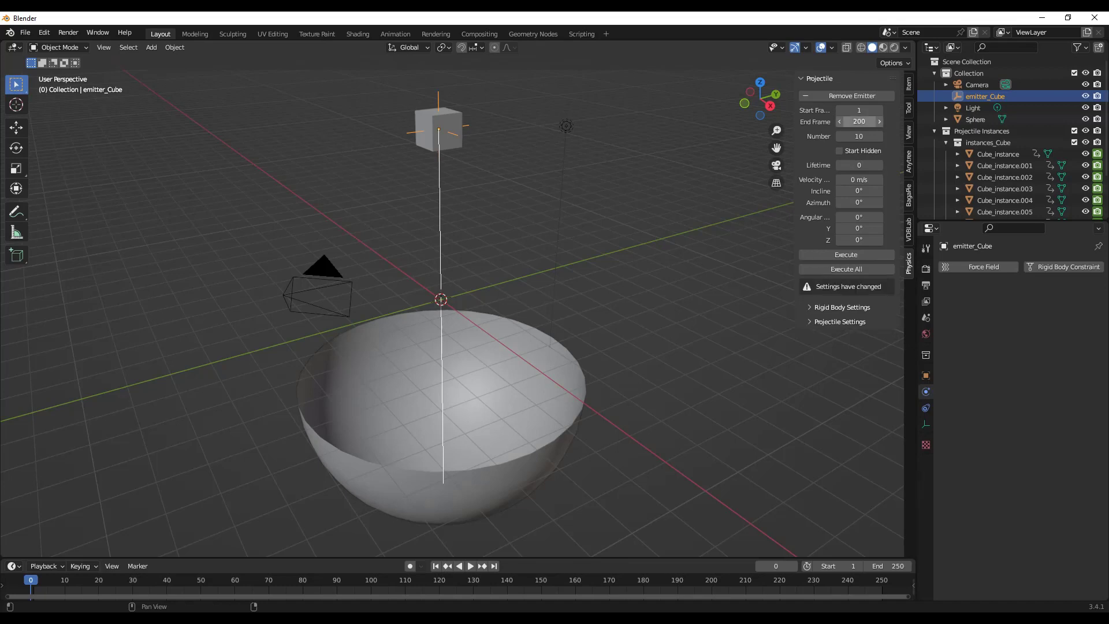
Confirm End Frame 200, play through frame 250, and orbit to inspect cubes settled in the bowl
key(Return)
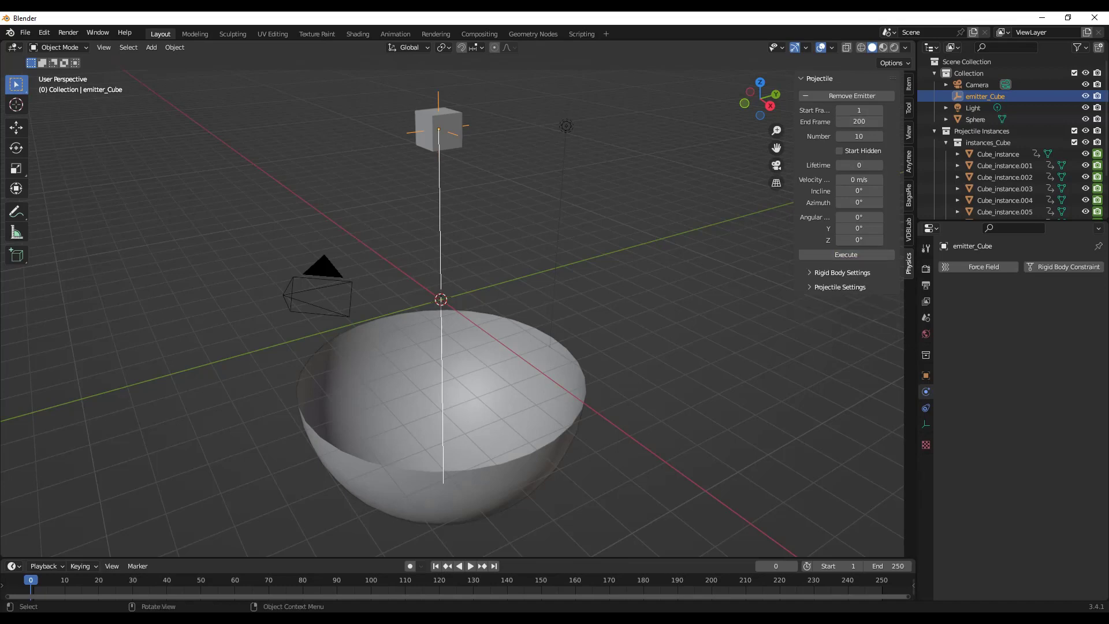
key(space)
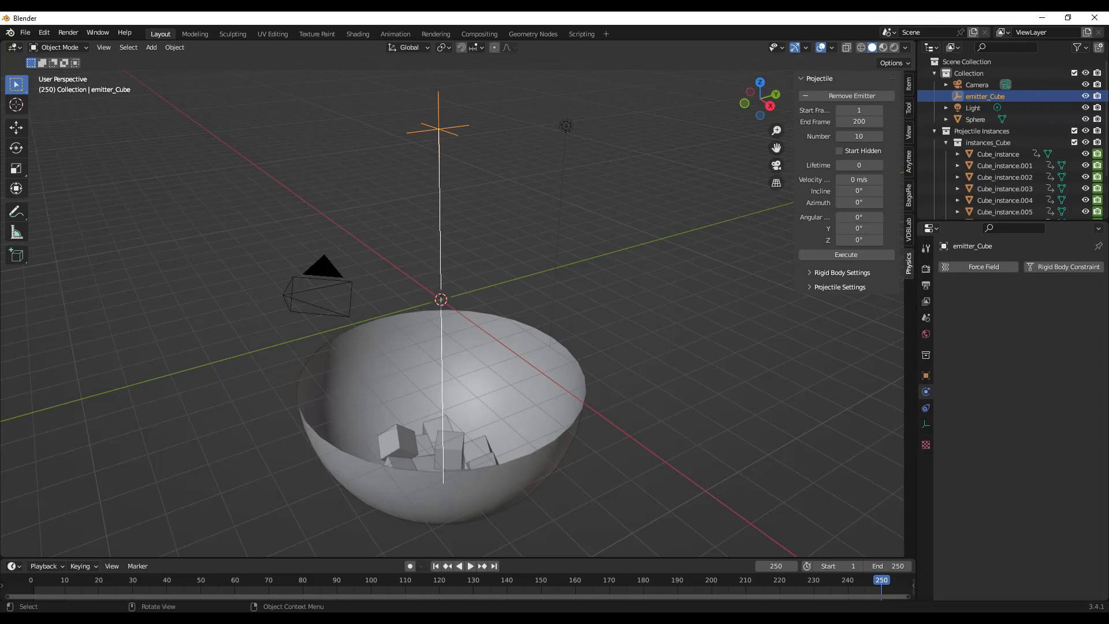
scroll(452, 314, down, 3)
middle_drag(452, 314, 504, 366)
scroll(504, 346, up, 3)
scroll(494, 339, down, 1)
scroll(504, 353, down, 1)
scroll(491, 345, up, 1)
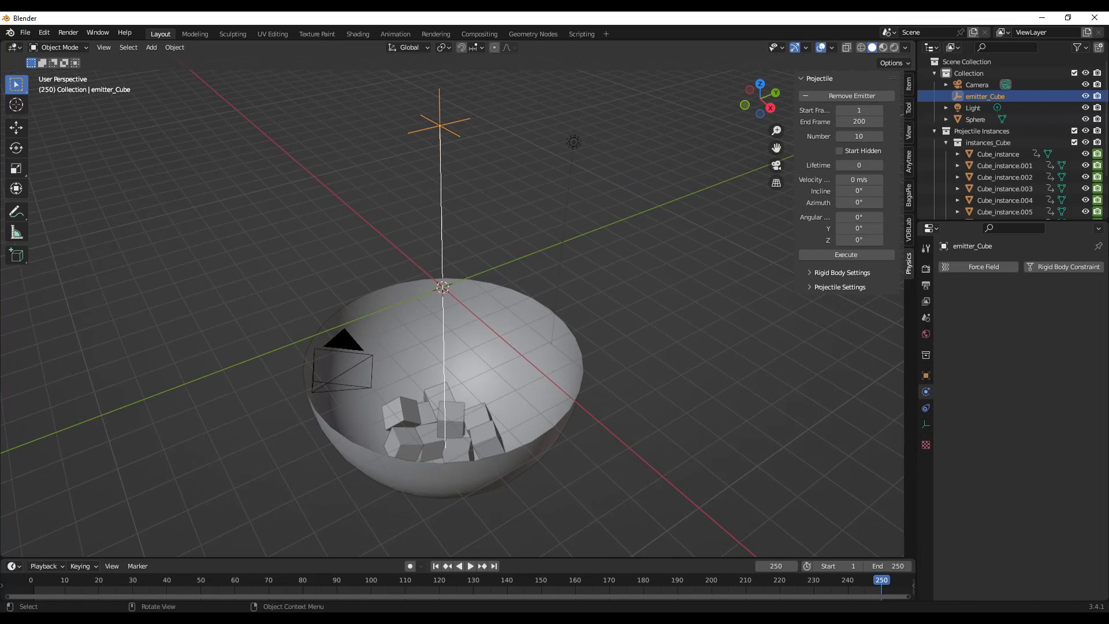
middle_drag(504, 366, 503, 357)
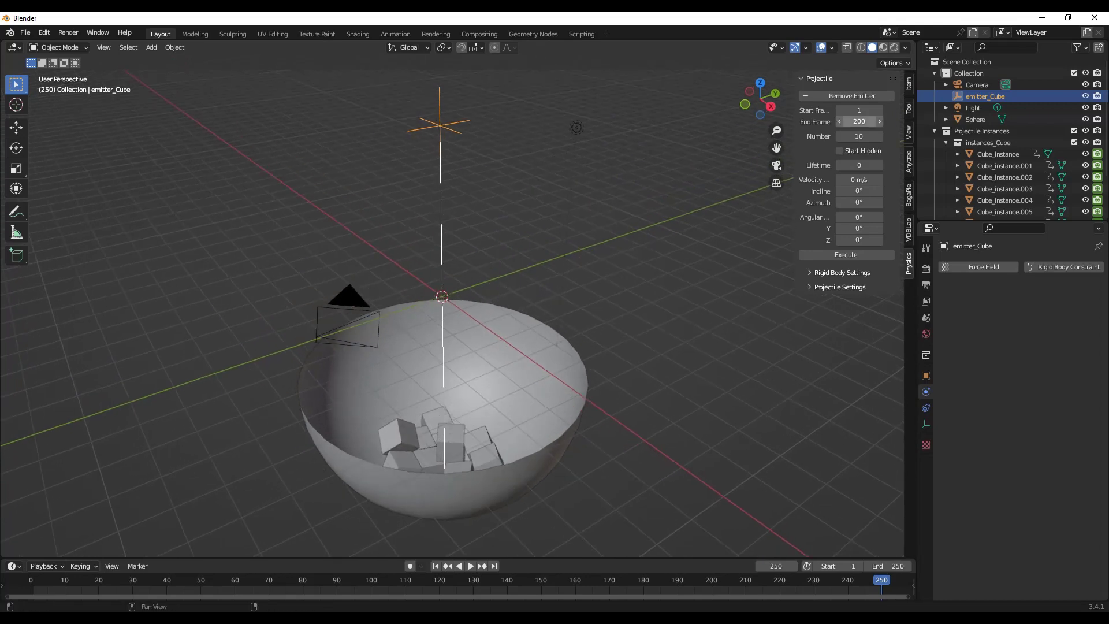